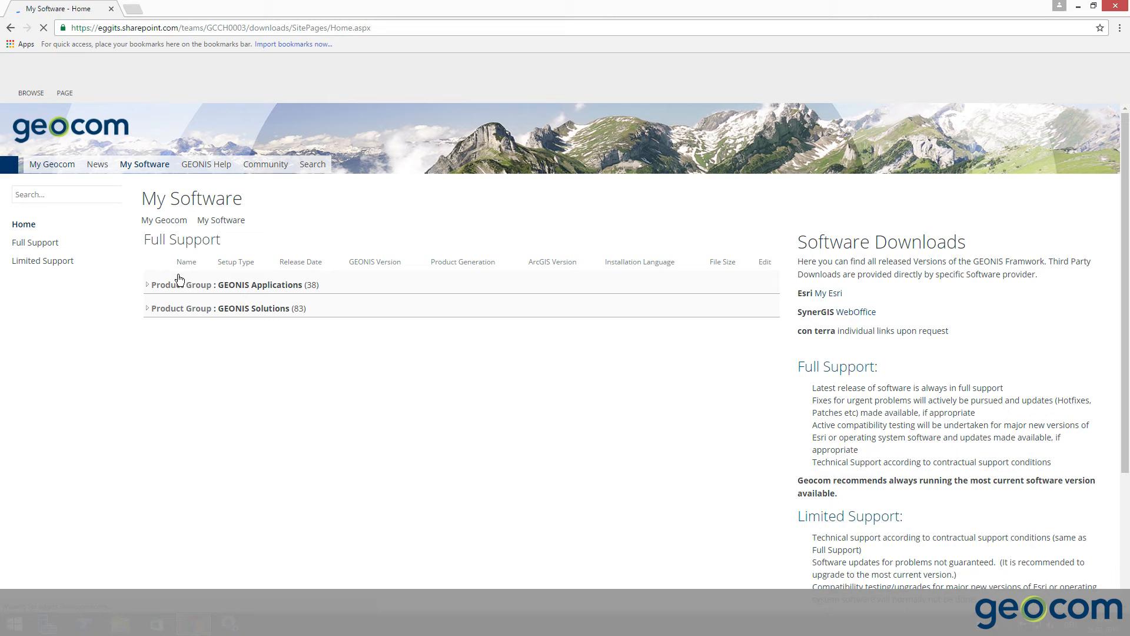
Get the GEONIS server package from the GEONIS Applications product group and open the extracted GEONIS_Core_Server folder in C:\temp in File Explorer.
{"action": "left_click", "coordinate": [192, 288]}
{"action": "scroll", "coordinate": [267, 504], "scroll_direction": "down", "scroll_amount": 1}
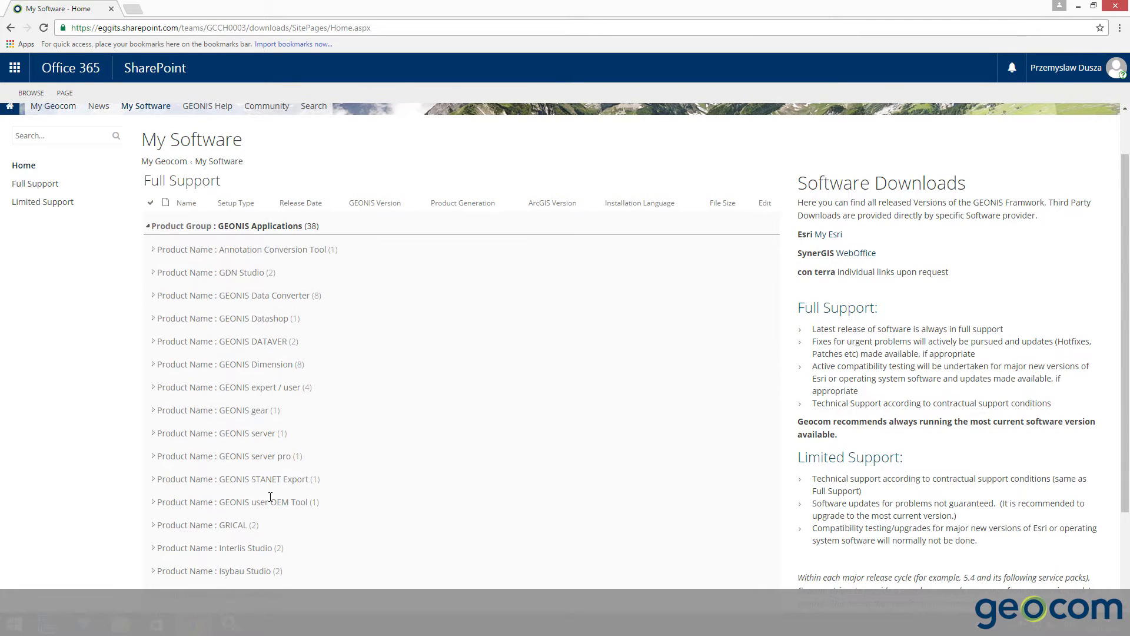
{"action": "left_click", "coordinate": [153, 434]}
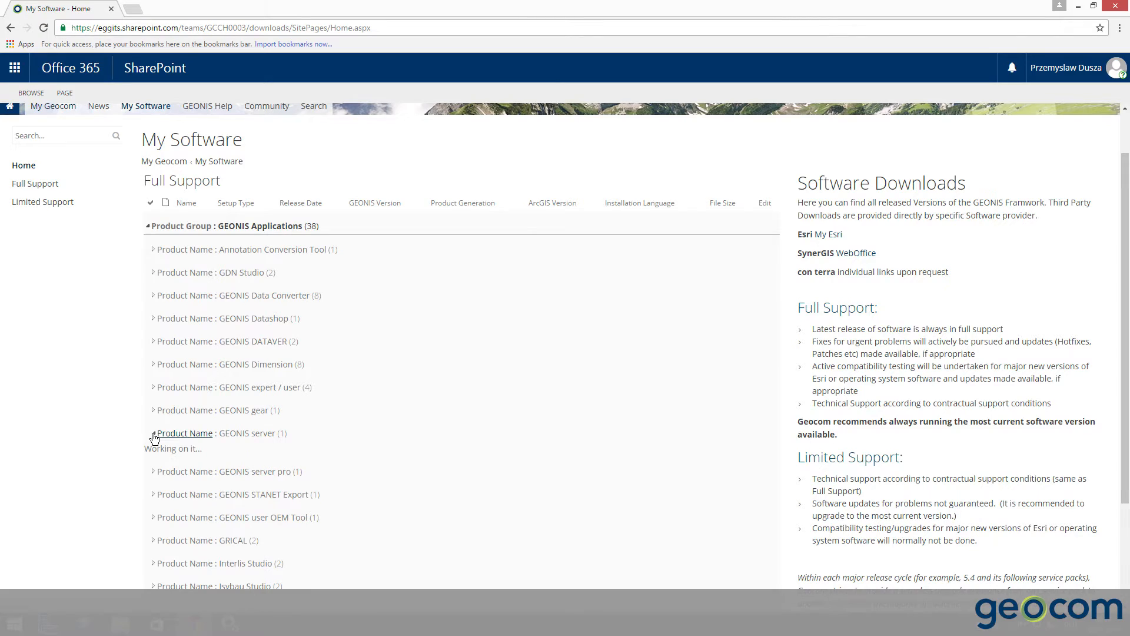
{"action": "left_click", "coordinate": [227, 450]}
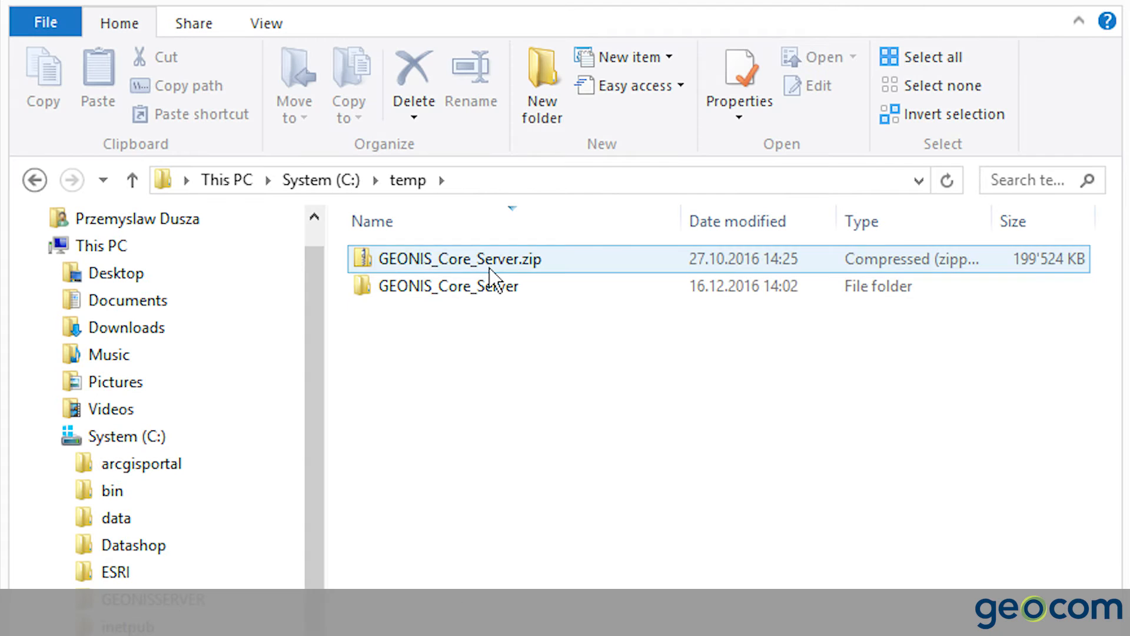
{"action": "left_click", "coordinate": [489, 266]}
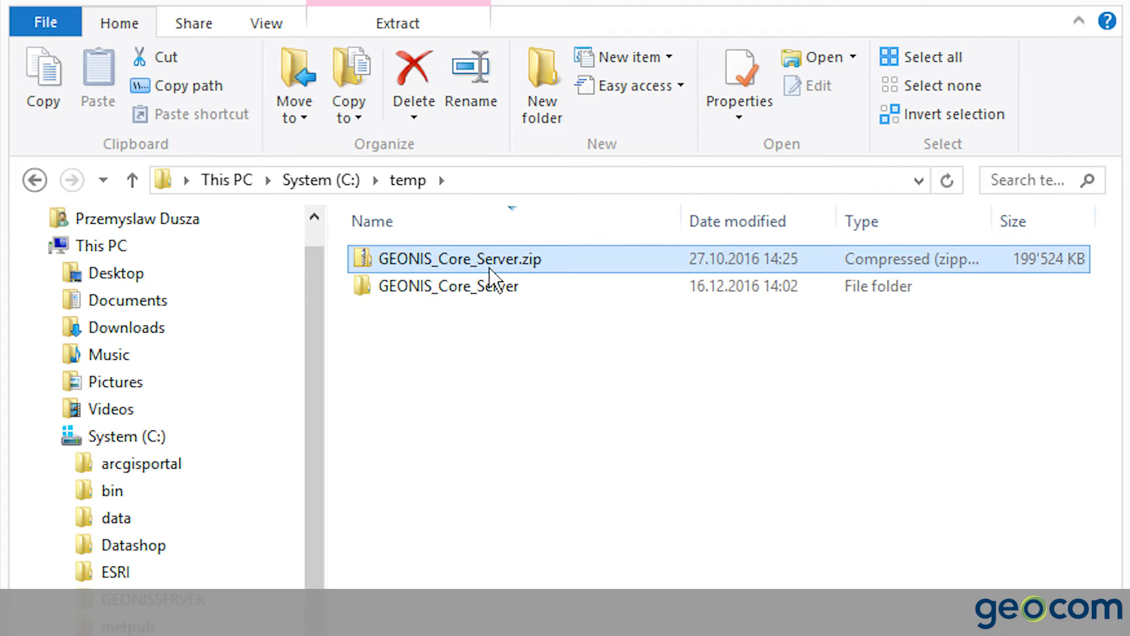
{"action": "double_click", "coordinate": [488, 288]}
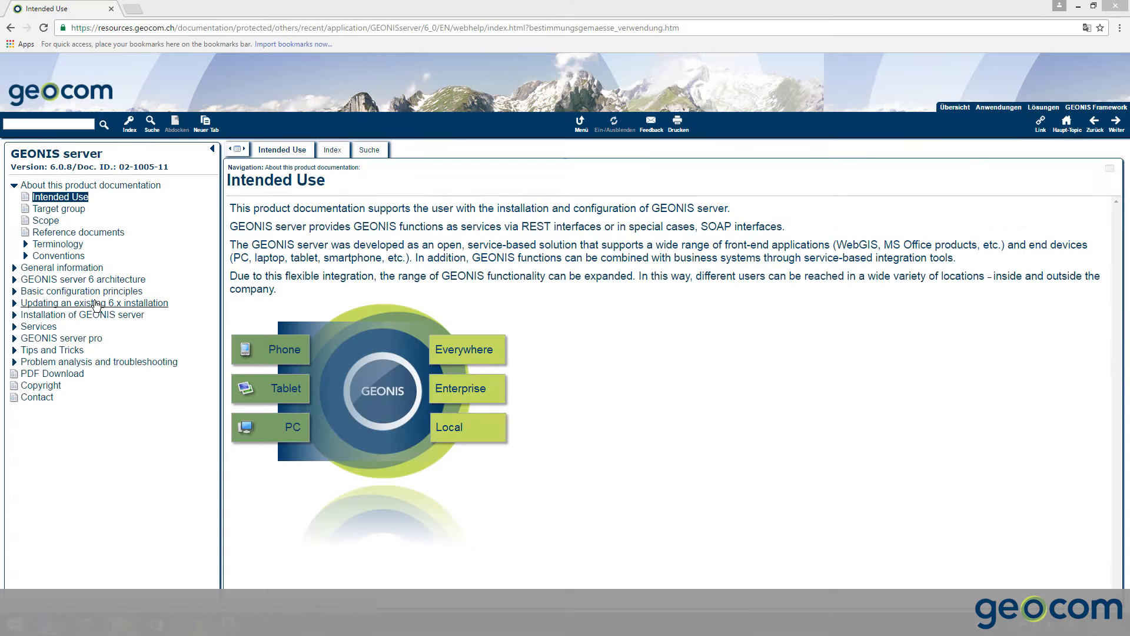
Review the GEONIS server help pages on updating an existing 6.x installation: GEONIS configuration, SOEs, IIS and GEONIS security.
{"action": "left_click", "coordinate": [96, 303]}
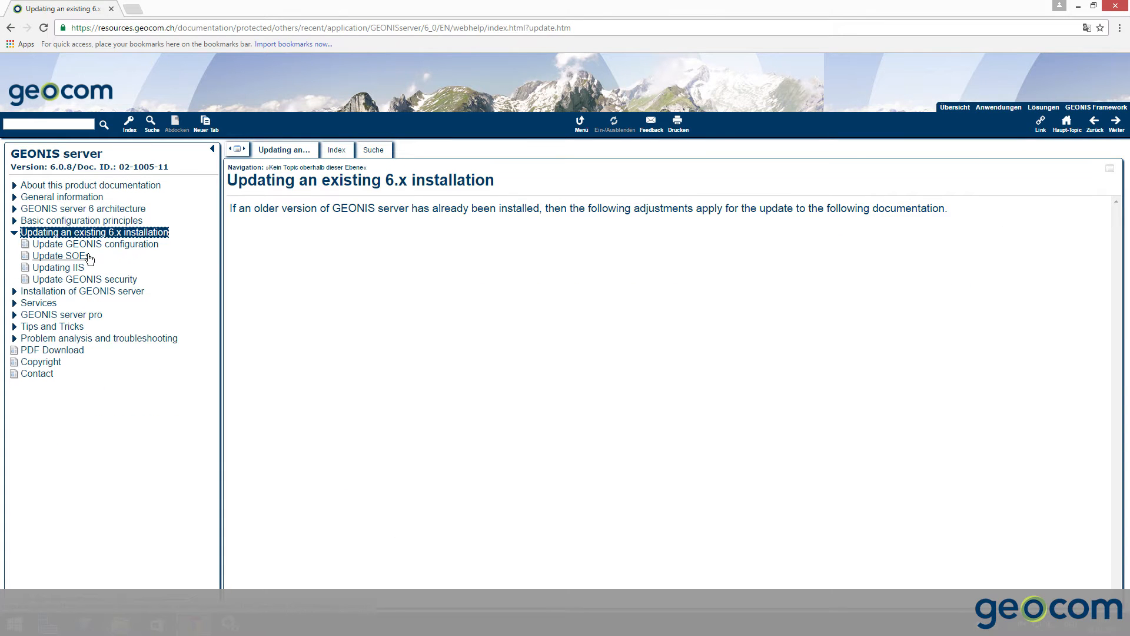
{"action": "left_click", "coordinate": [100, 244]}
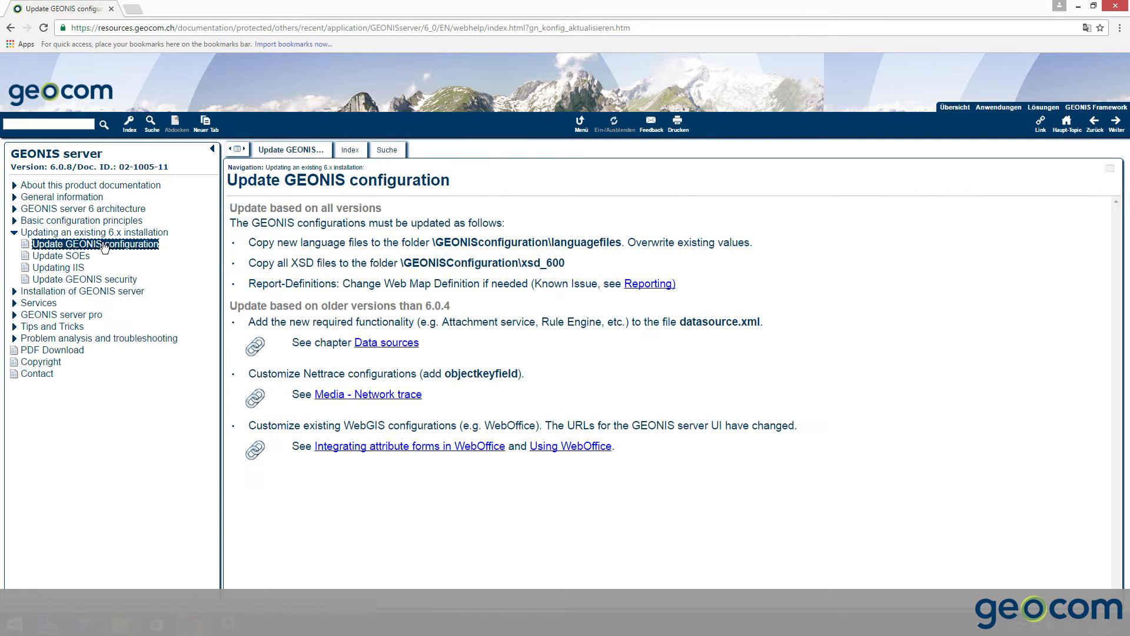
{"action": "left_click", "coordinate": [77, 257]}
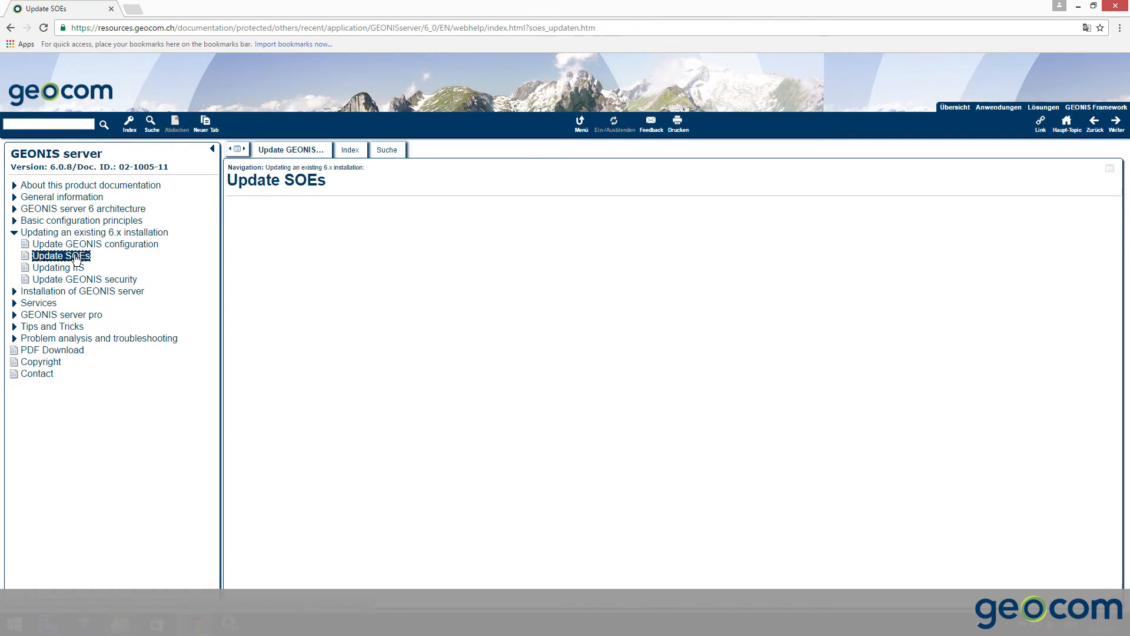
{"action": "left_click", "coordinate": [77, 269]}
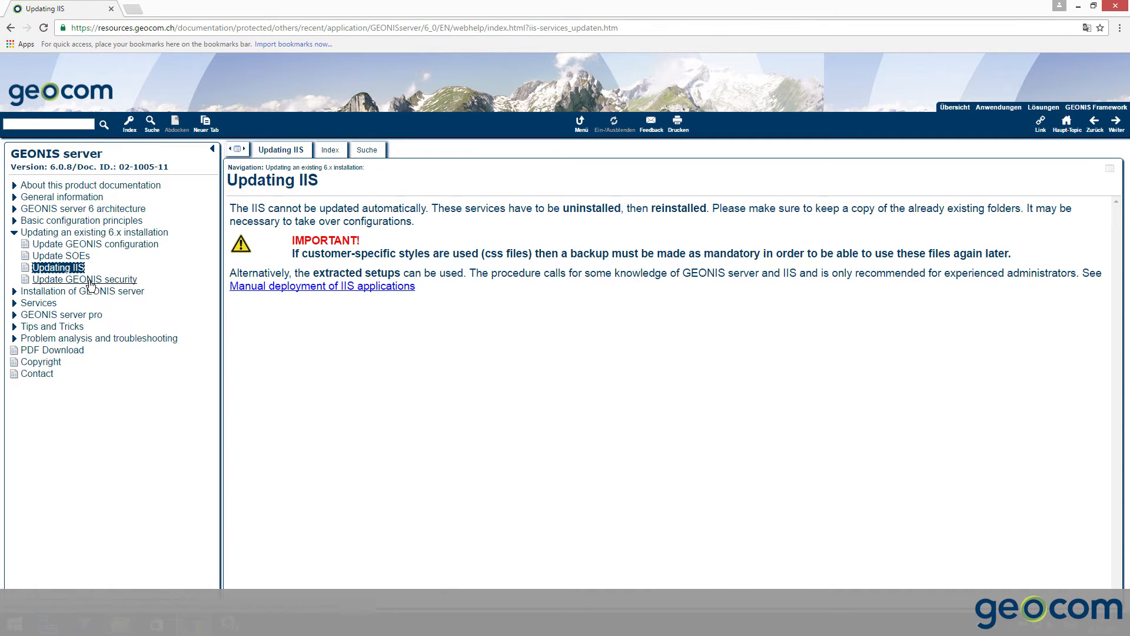
{"action": "left_click", "coordinate": [91, 280]}
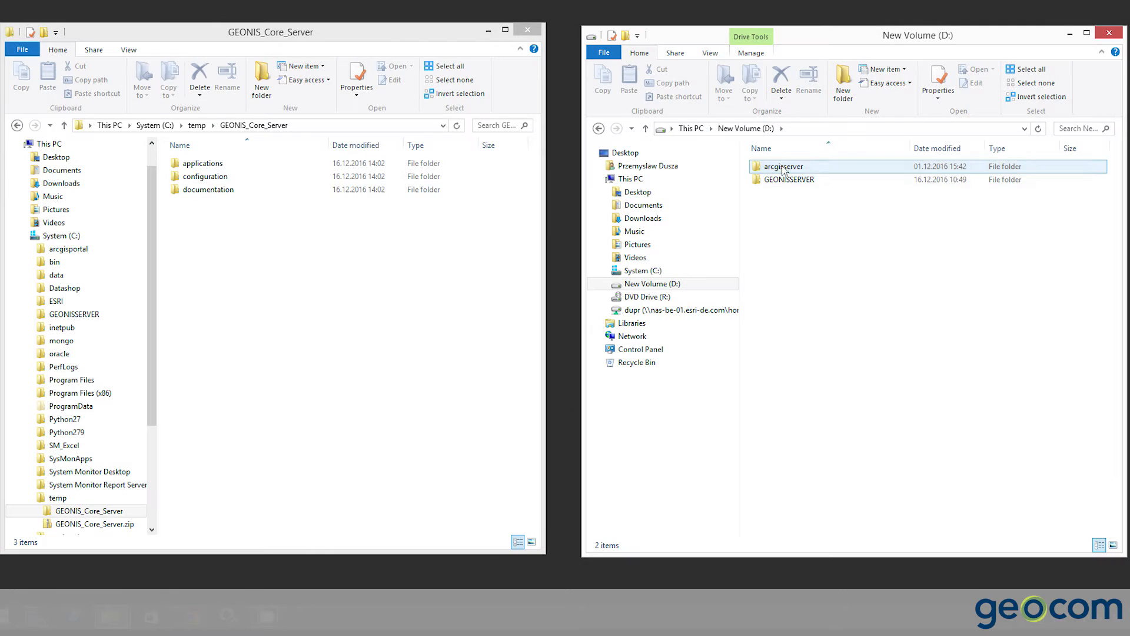
In two File Explorer windows, open the GEONISConfiguration folder of D:\GEONISSERVER and the one in the extracted package's configuration\GEONISSERVER folder.
{"action": "left_click", "coordinate": [784, 180]}
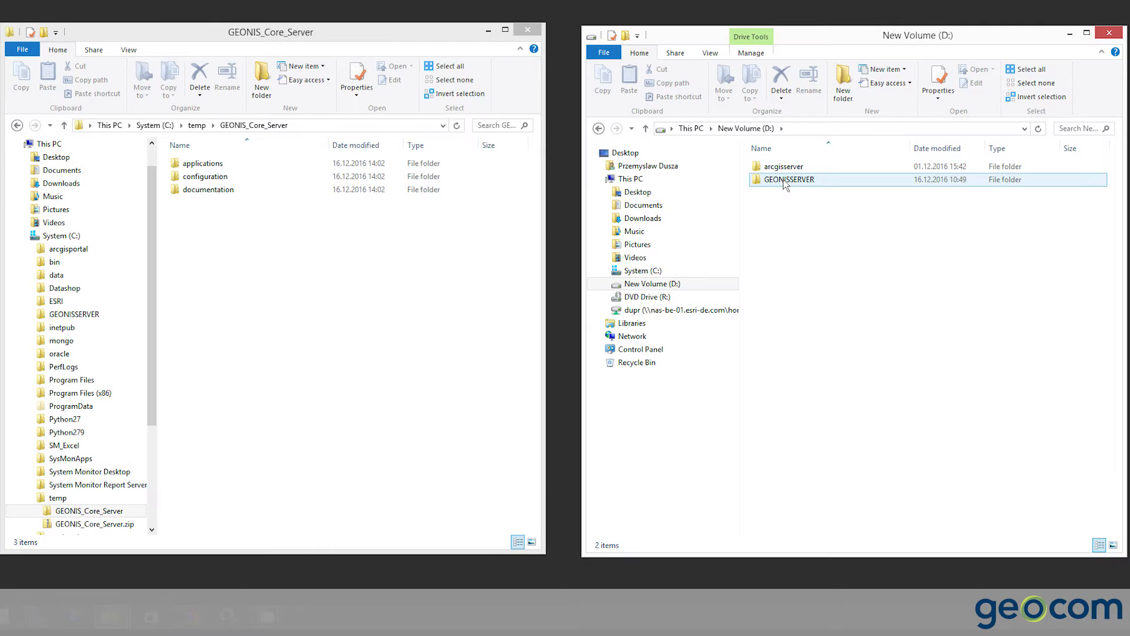
{"action": "double_click", "coordinate": [785, 181]}
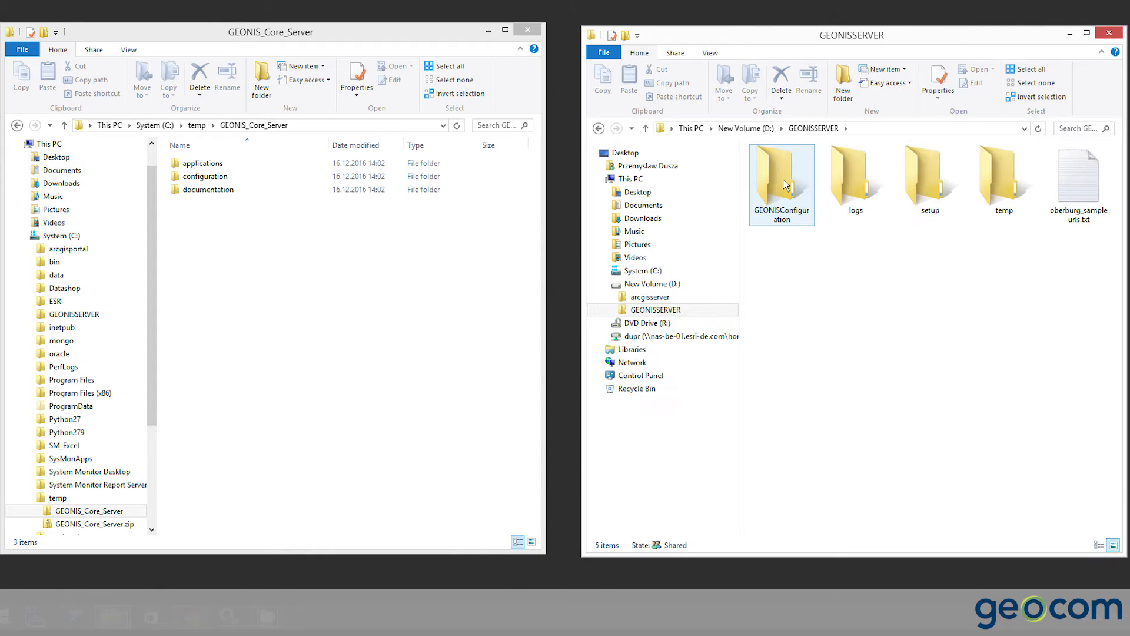
{"action": "double_click", "coordinate": [784, 182]}
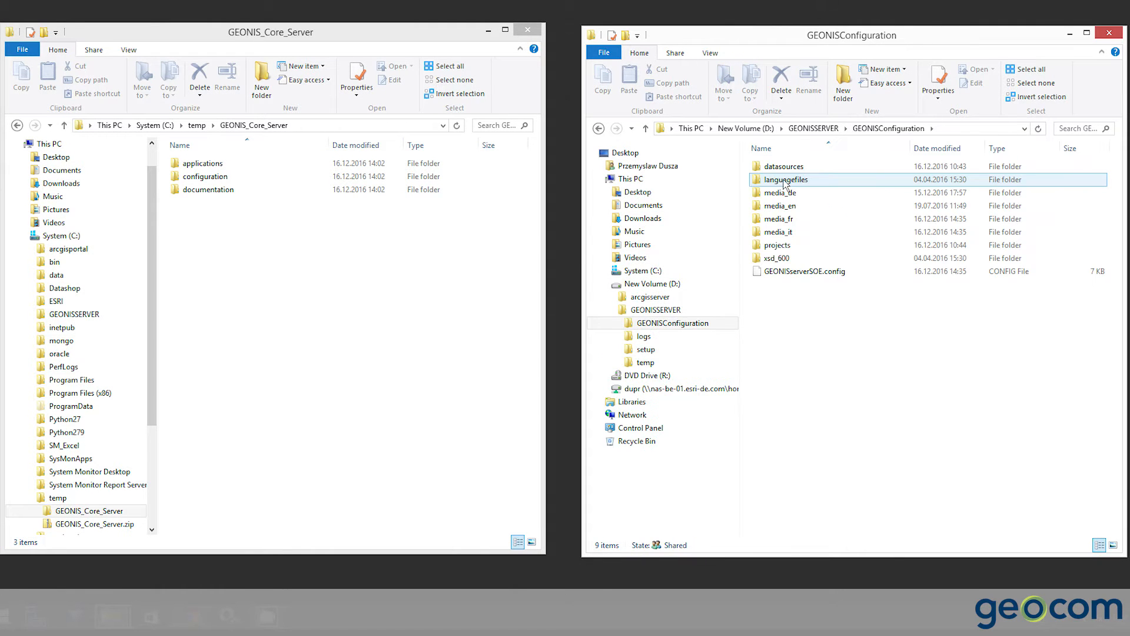
{"action": "double_click", "coordinate": [269, 178]}
{"action": "double_click", "coordinate": [237, 170]}
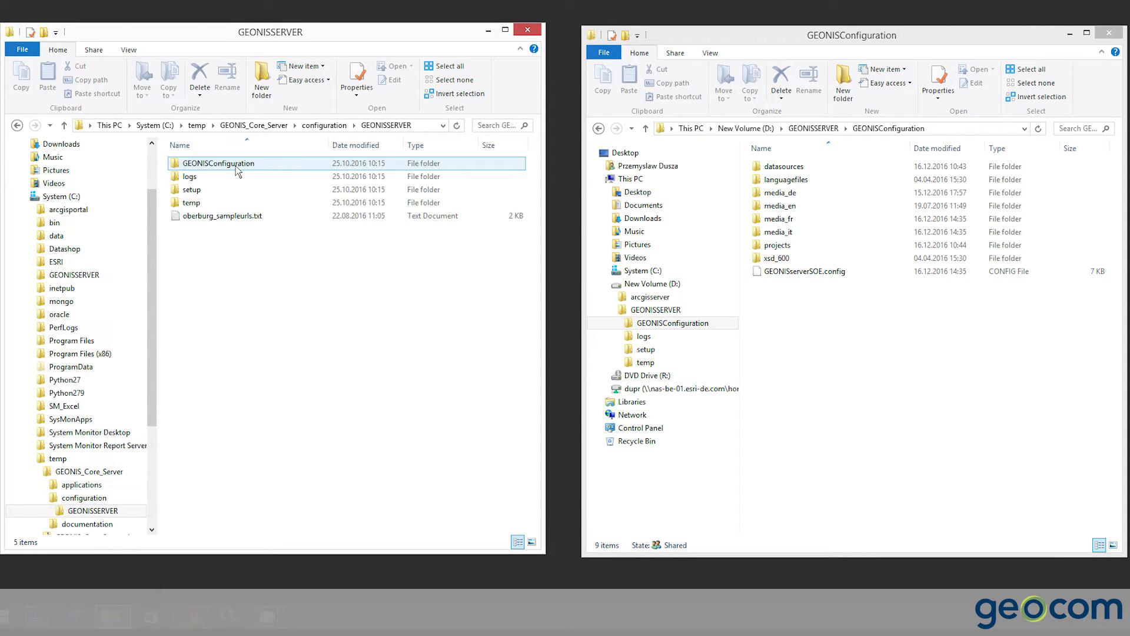
{"action": "double_click", "coordinate": [237, 170]}
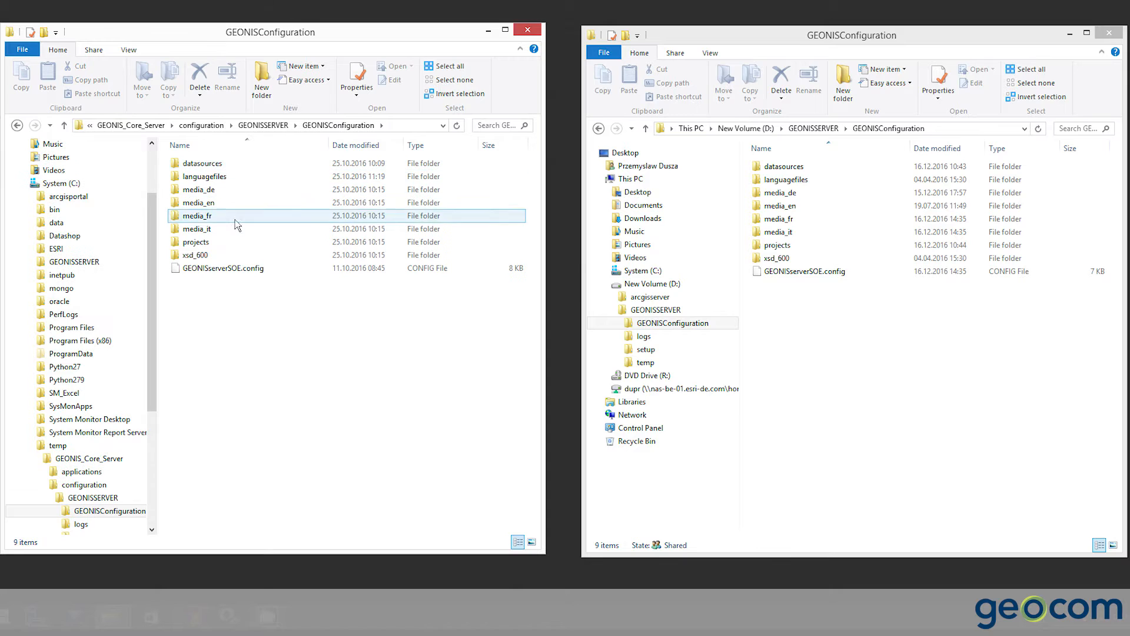
Copy the xsd_600 folder from the extracted package into D:\GEONISSERVER\GEONISConfiguration, replacing the existing files.
{"action": "left_click", "coordinate": [230, 257]}
{"action": "key", "text": "ctrl+c"}
{"action": "left_click", "coordinate": [890, 341]}
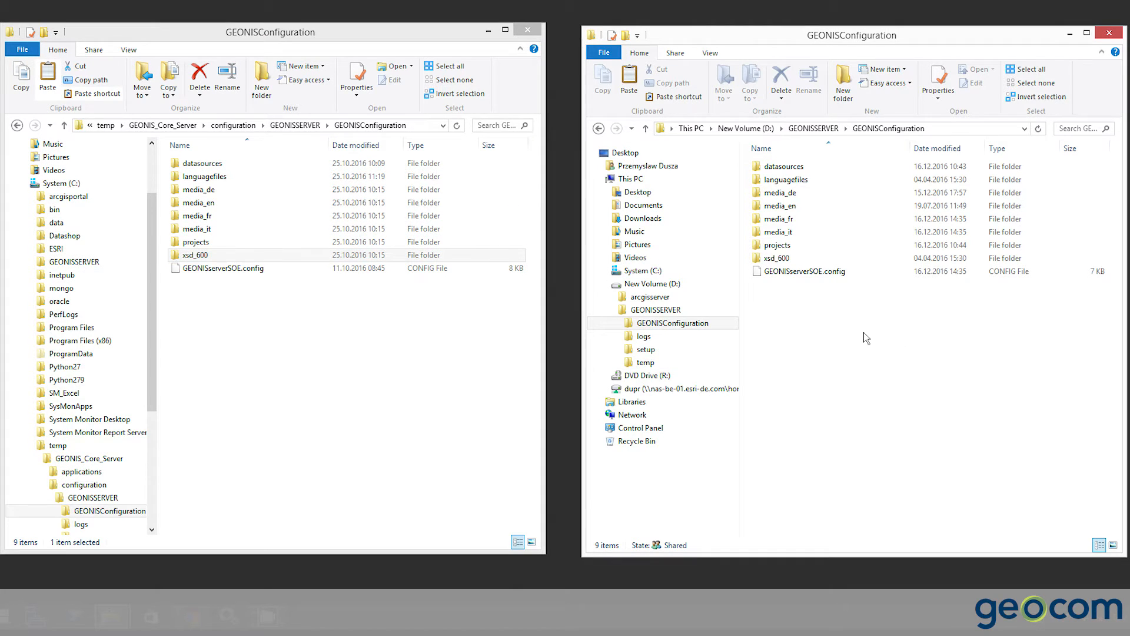
{"action": "key", "text": "ctrl+v"}
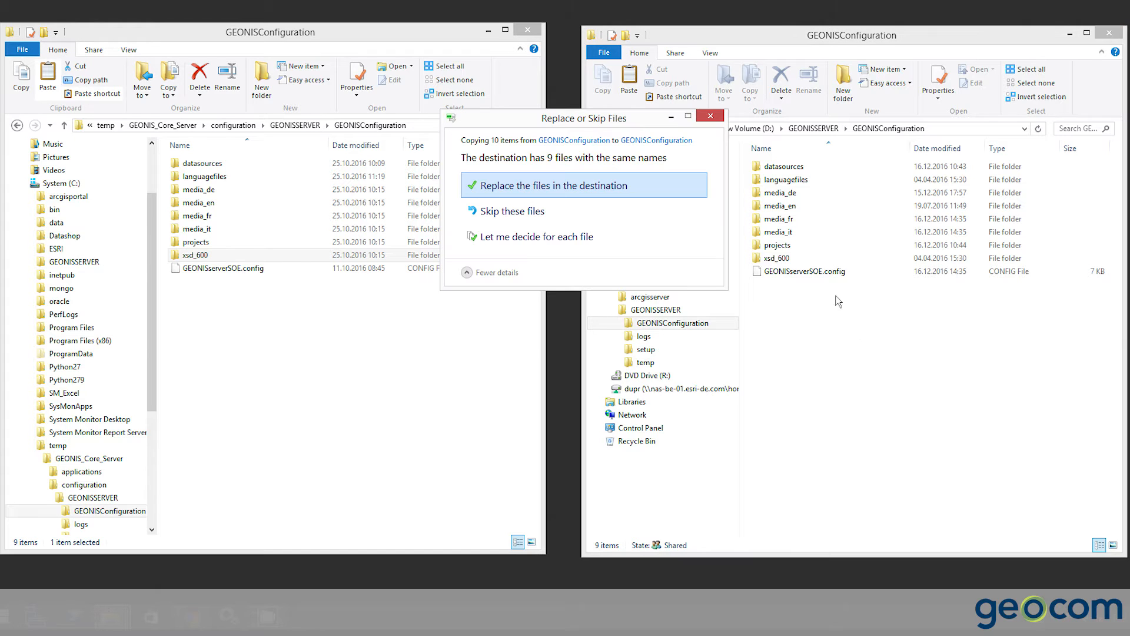
{"action": "left_click", "coordinate": [596, 189]}
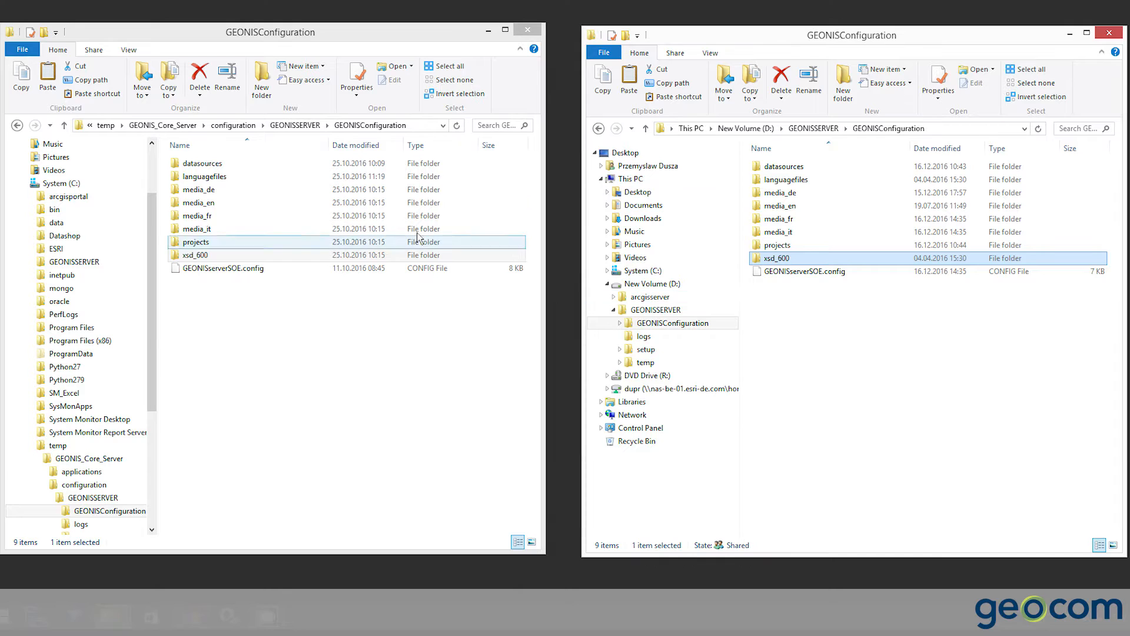
Copy the package's languagefiles folder into D:\GEONISSERVER\GEONISConfiguration and overwrite the files already there.
{"action": "left_click", "coordinate": [265, 178]}
{"action": "right_click", "coordinate": [265, 179]}
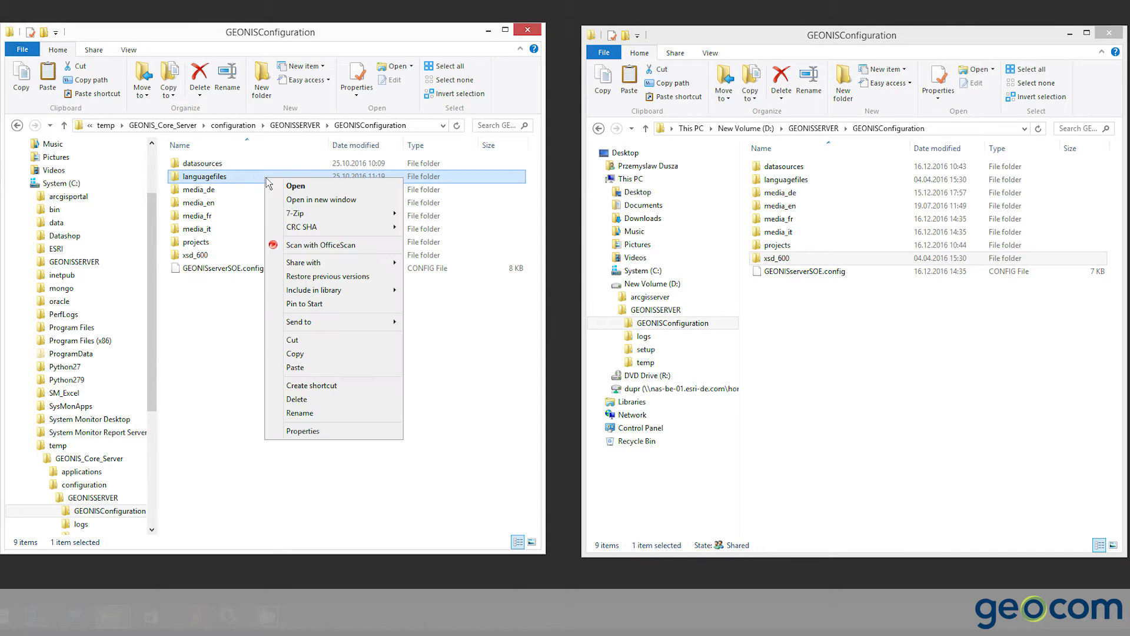
{"action": "left_click", "coordinate": [322, 353]}
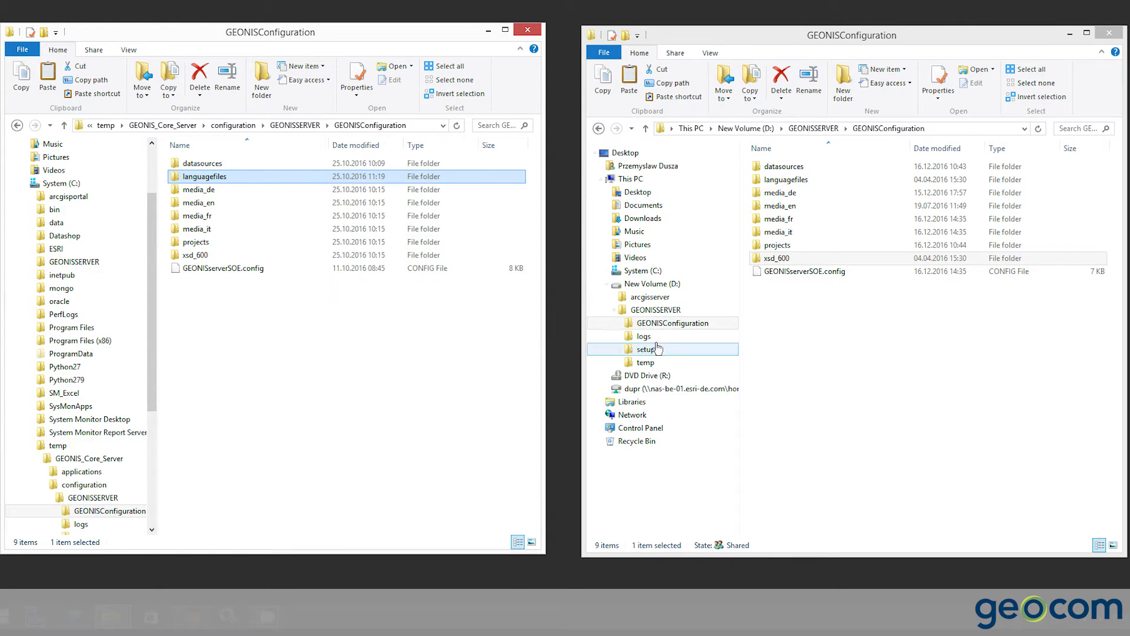
{"action": "right_click", "coordinate": [804, 325]}
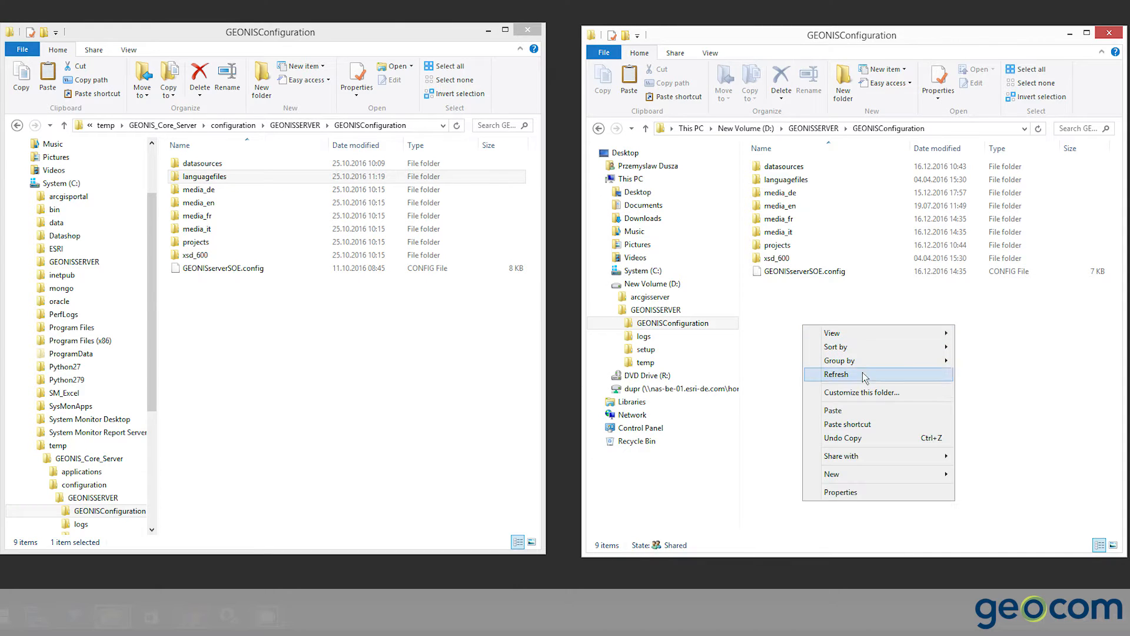
{"action": "left_click", "coordinate": [861, 408]}
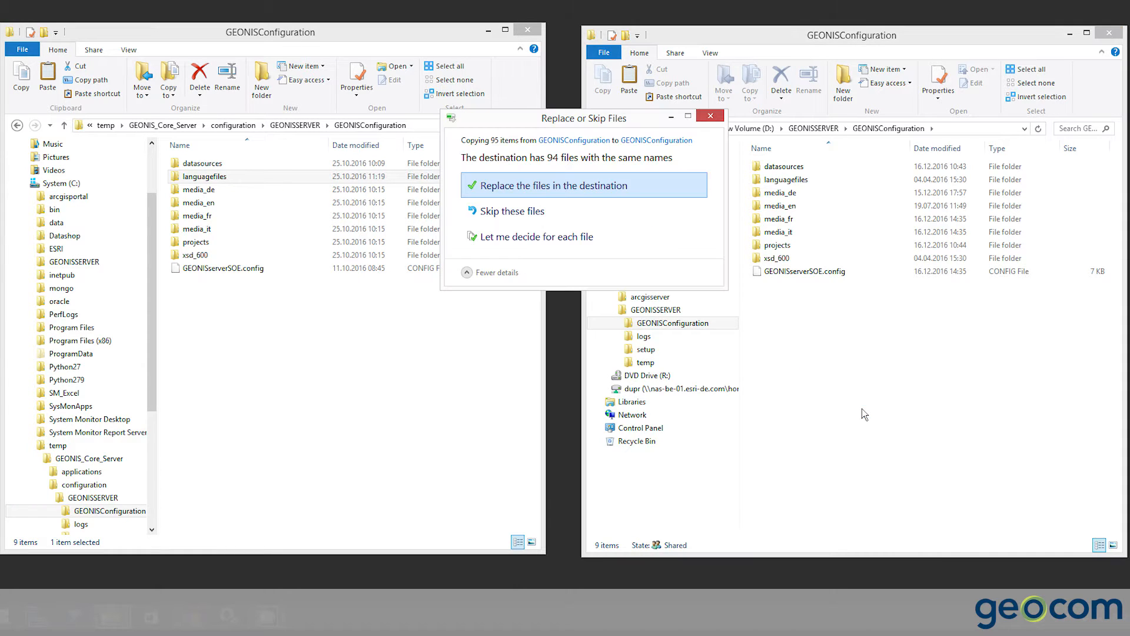
{"action": "left_click", "coordinate": [609, 192]}
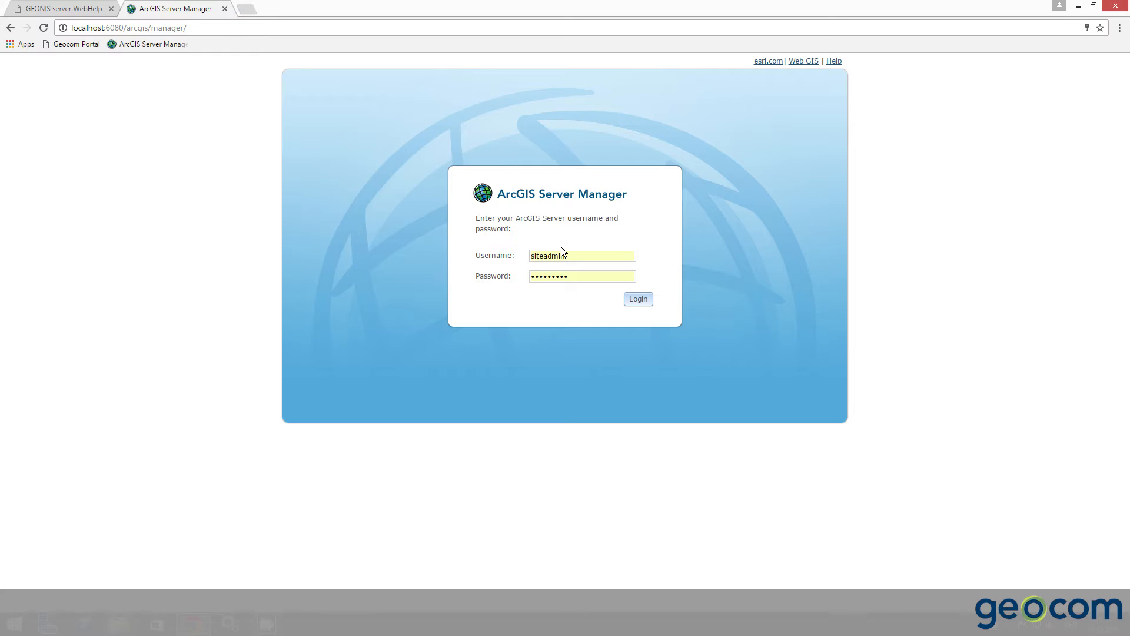
Sign in to ArcGIS Server Manager in the browser with the prefilled credentials and open the site's extensions list.
{"action": "left_click", "coordinate": [638, 300]}
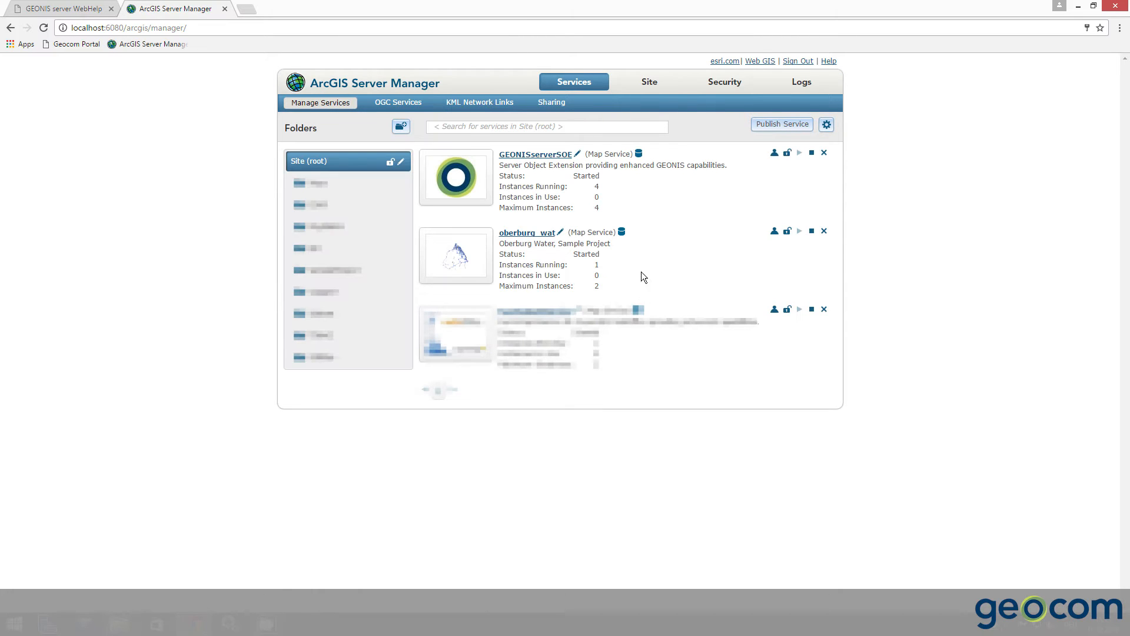
{"action": "left_click", "coordinate": [651, 83]}
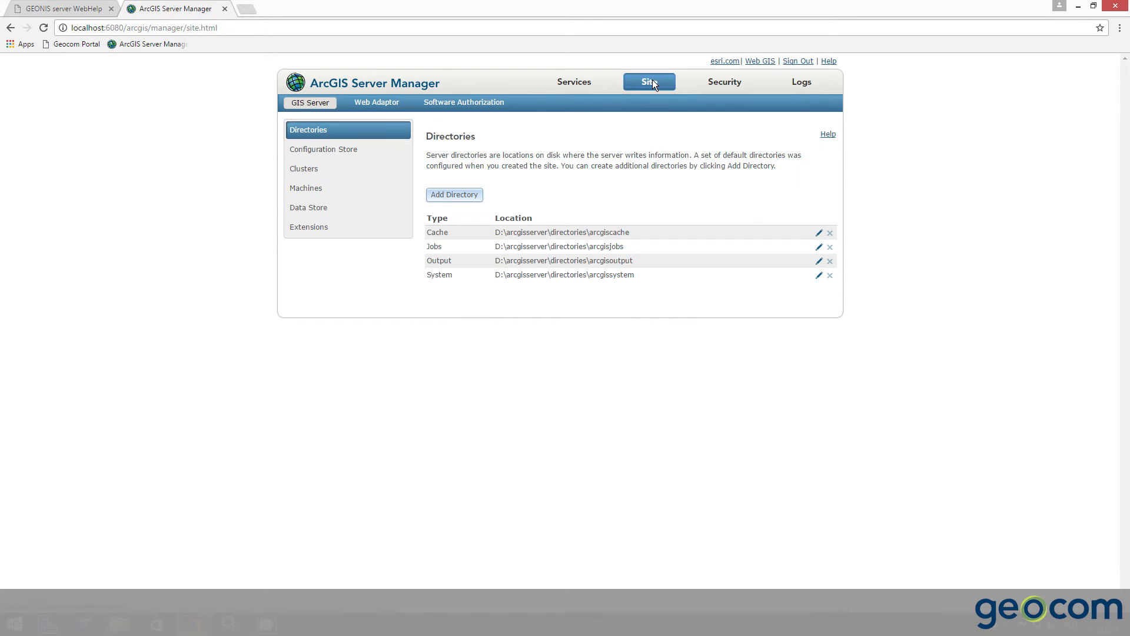
{"action": "left_click", "coordinate": [320, 232]}
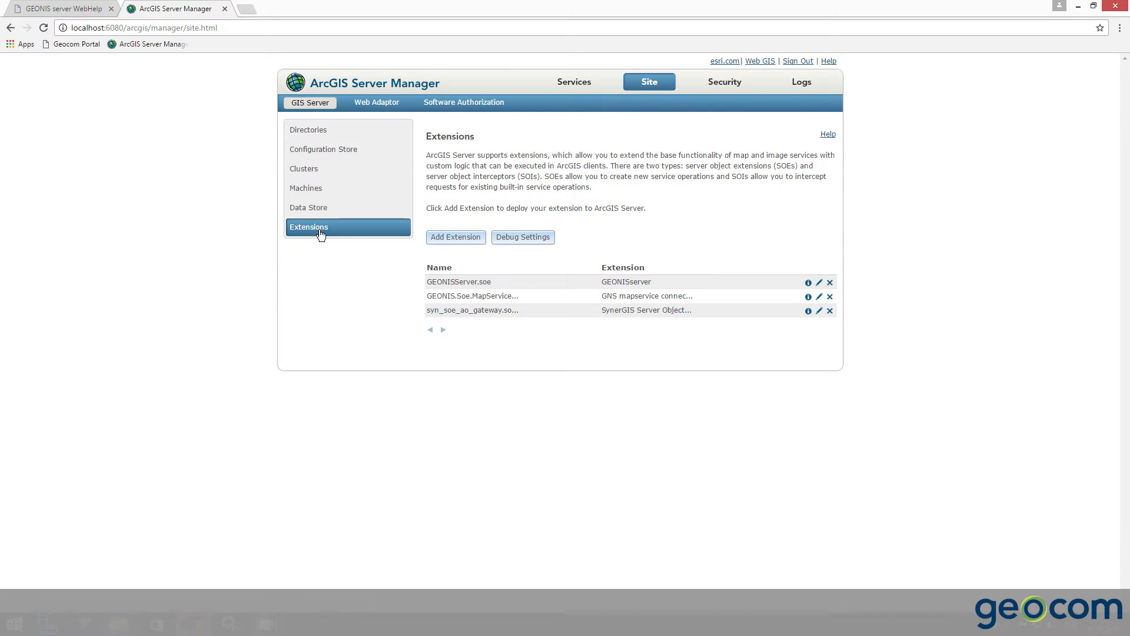
Update the GEONISServer.soe extension with GEONISServer.soe from the package's applications\GEONISserverSOE\ArcGIS_10.3.0\SOE_6.0.8.11780 folder and save it.
{"action": "left_click", "coordinate": [820, 284]}
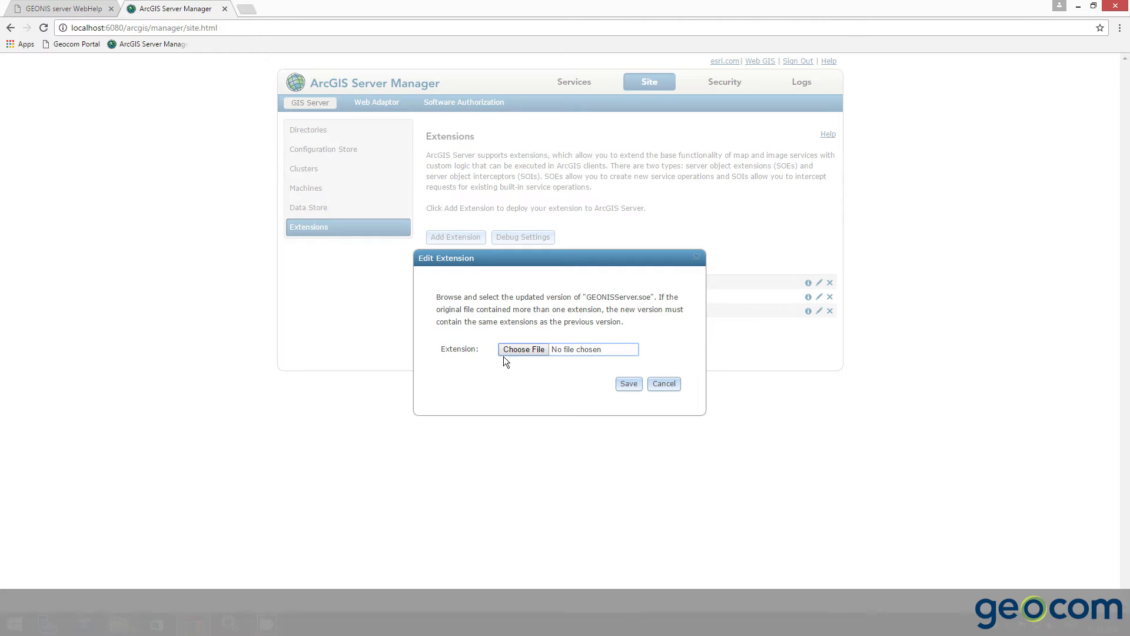
{"action": "left_click", "coordinate": [519, 349]}
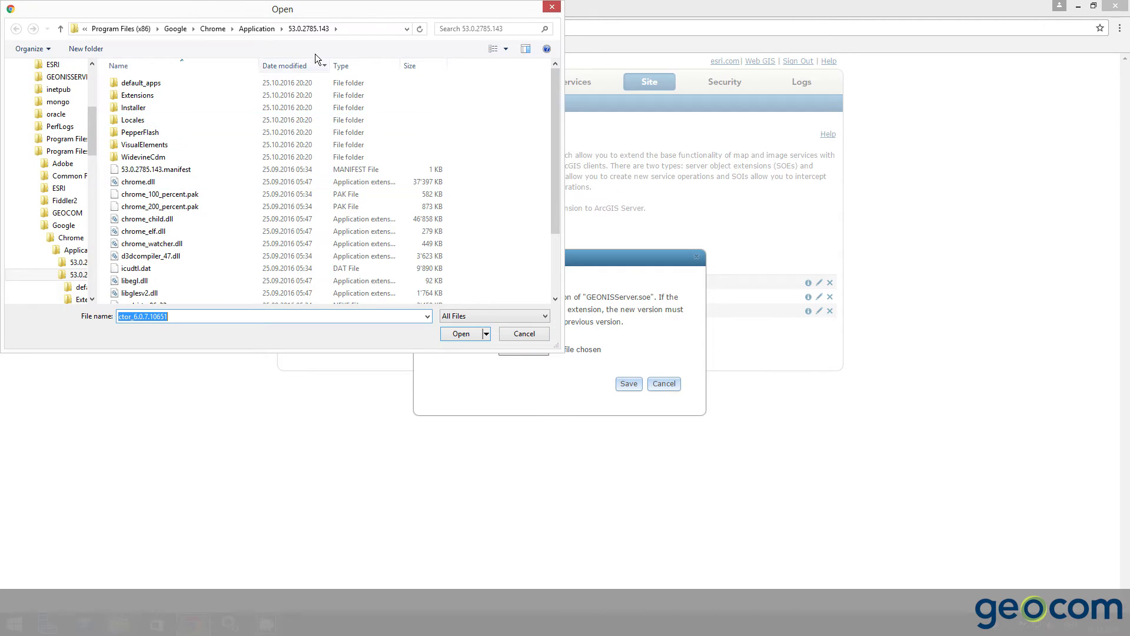
{"action": "left_click", "coordinate": [30, 151]}
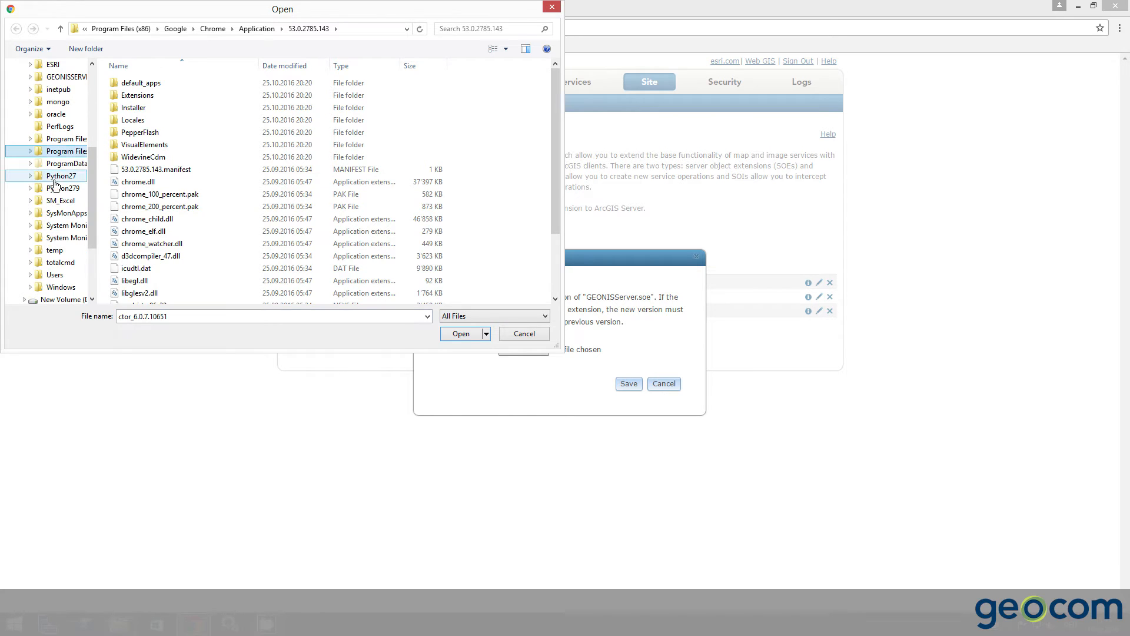
{"action": "left_click", "coordinate": [55, 249]}
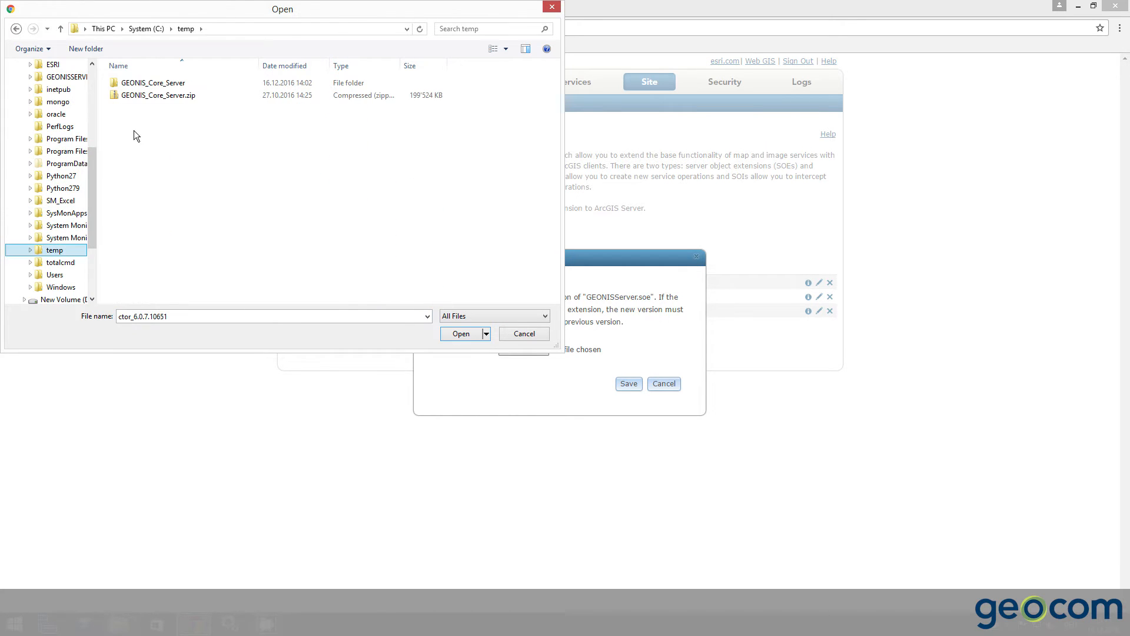
{"action": "left_click", "coordinate": [159, 84]}
{"action": "double_click", "coordinate": [159, 84]}
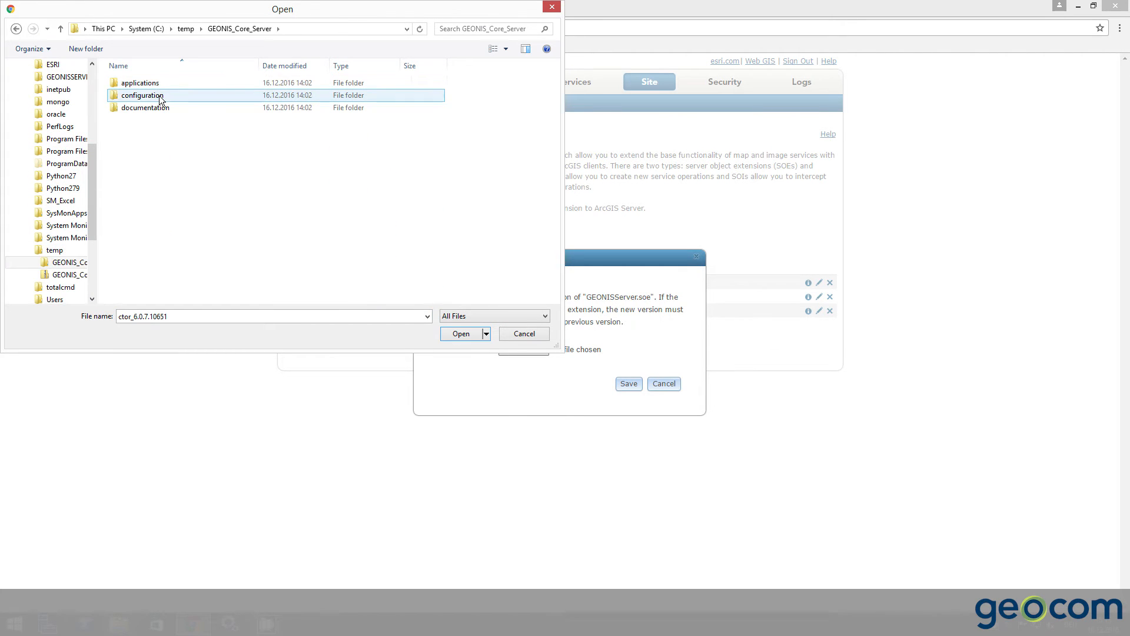
{"action": "double_click", "coordinate": [152, 84]}
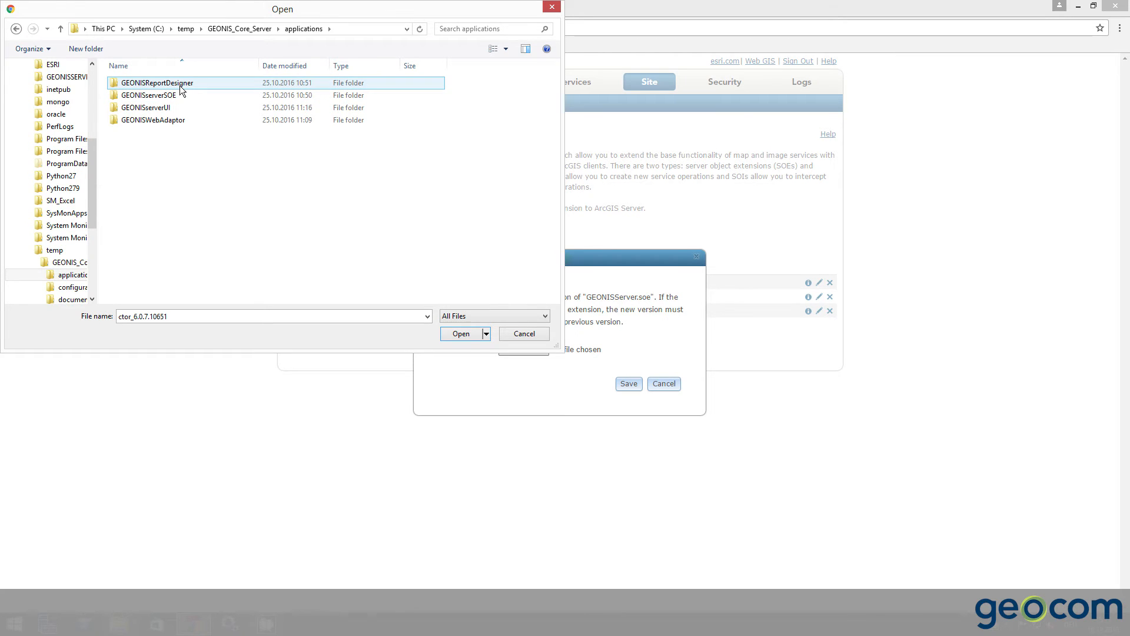
{"action": "double_click", "coordinate": [178, 95]}
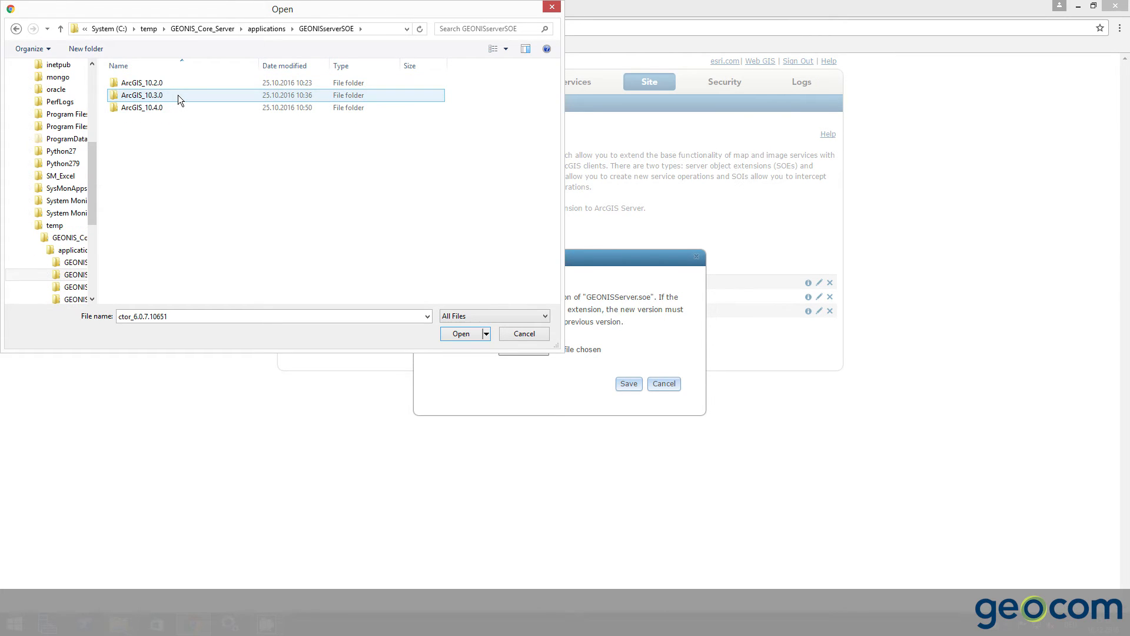
{"action": "double_click", "coordinate": [177, 94]}
{"action": "double_click", "coordinate": [174, 96]}
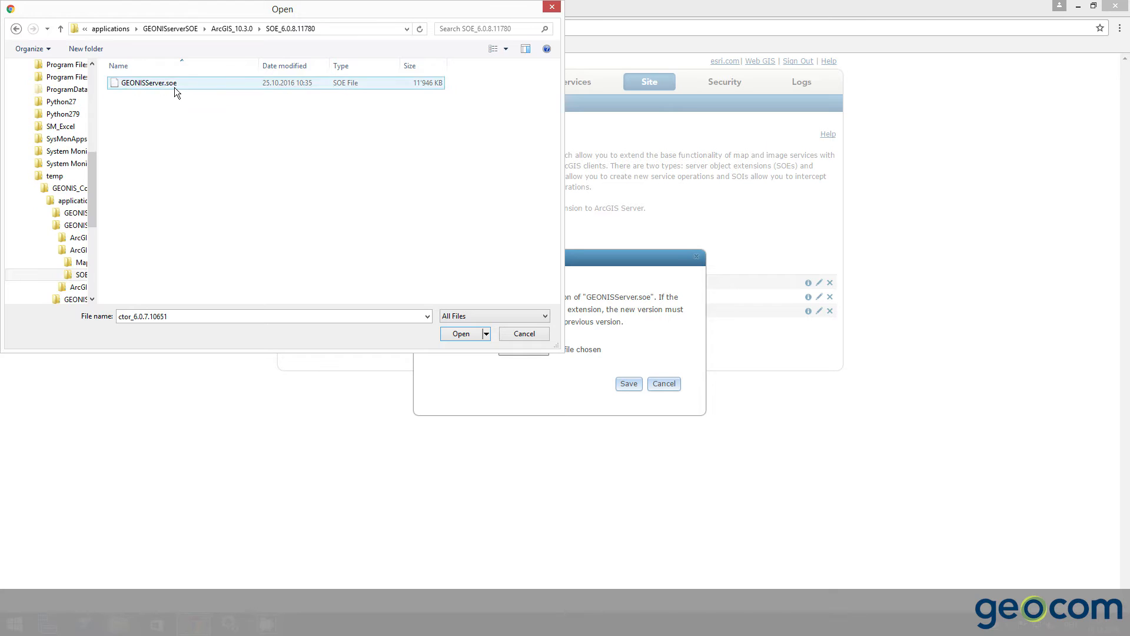
{"action": "double_click", "coordinate": [174, 87]}
{"action": "left_click", "coordinate": [633, 385]}
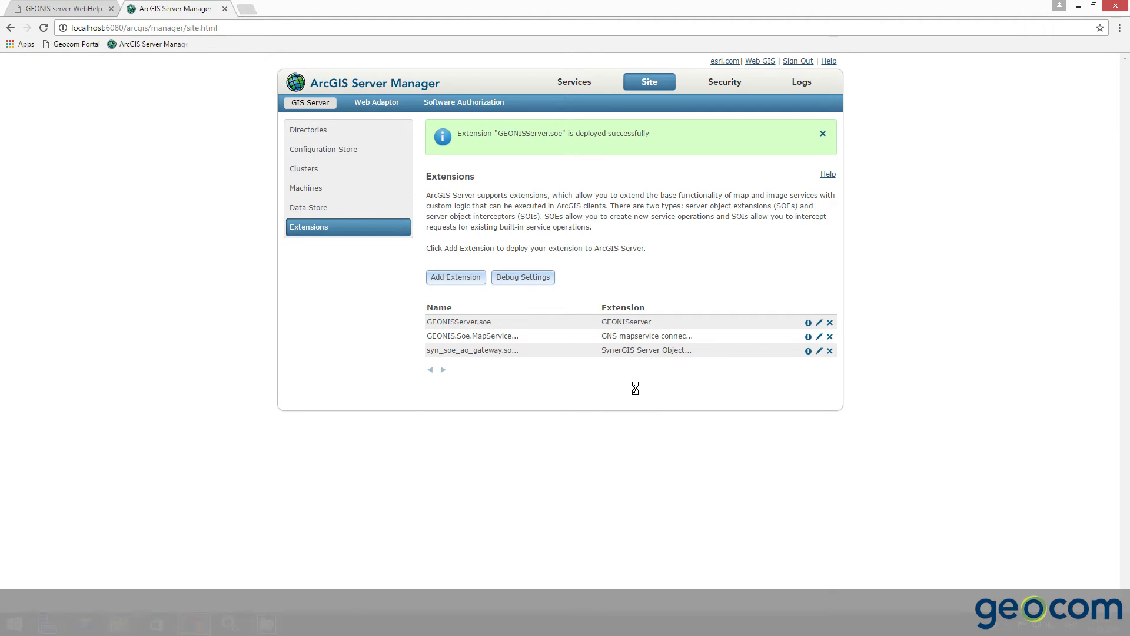
Update the GEONIS map service connector extension with GEONIS.Soe.MapServiceConnector.soe from the package's ArcGIS_10.3.0\MapServiceConnector_6.0.8.11780 folder and save it.
{"action": "left_click", "coordinate": [820, 336]}
{"action": "left_click", "coordinate": [537, 356]}
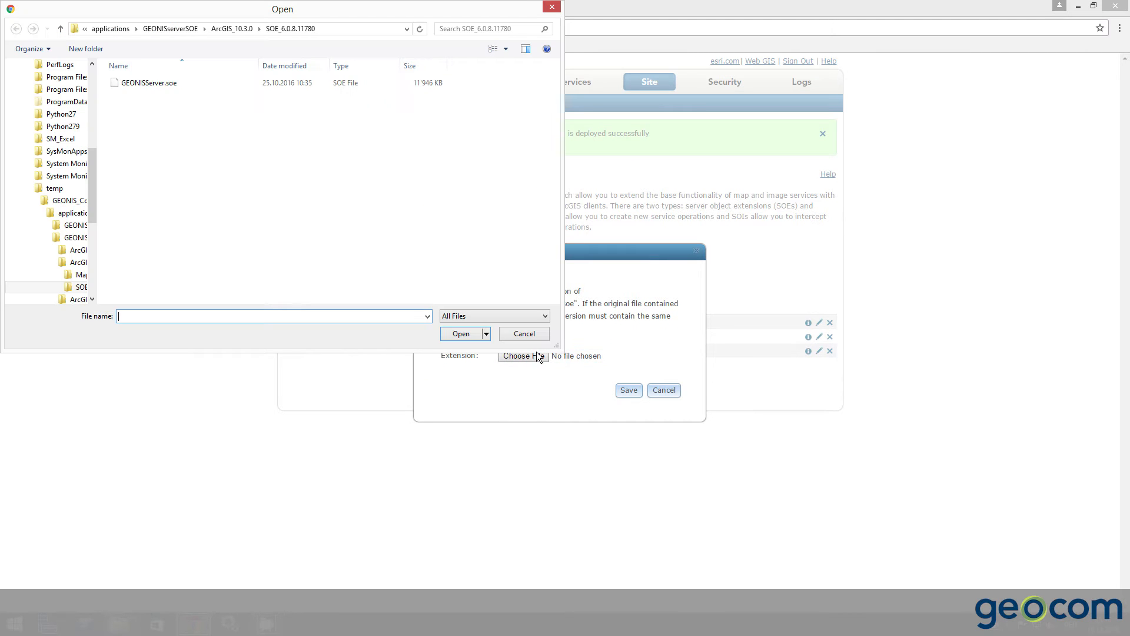
{"action": "left_click", "coordinate": [226, 29]}
{"action": "double_click", "coordinate": [157, 82]}
{"action": "double_click", "coordinate": [159, 83]}
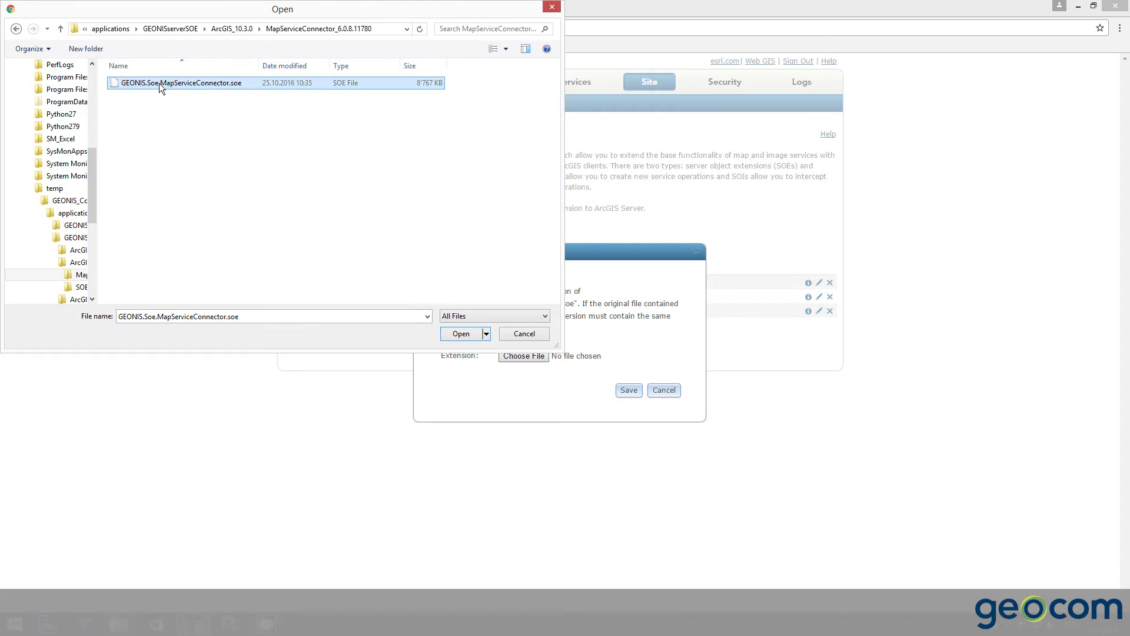
{"action": "left_click", "coordinate": [633, 393]}
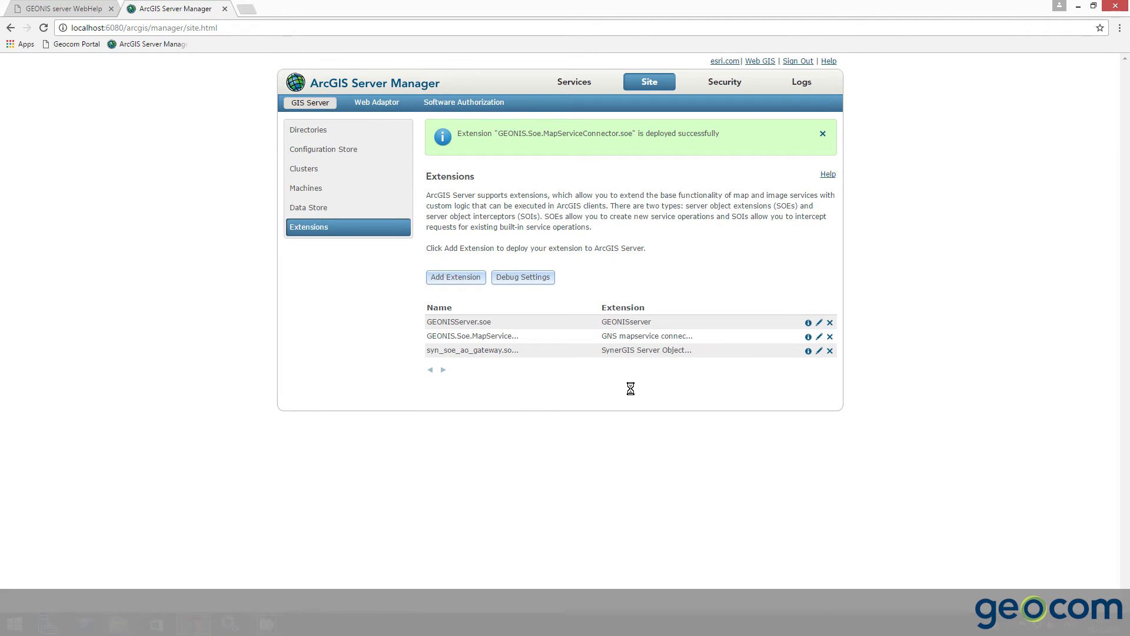
Examine the full configuration file path set for the GEONISserver capability of the GEONISserverSOE map service.
{"action": "left_click", "coordinate": [585, 85]}
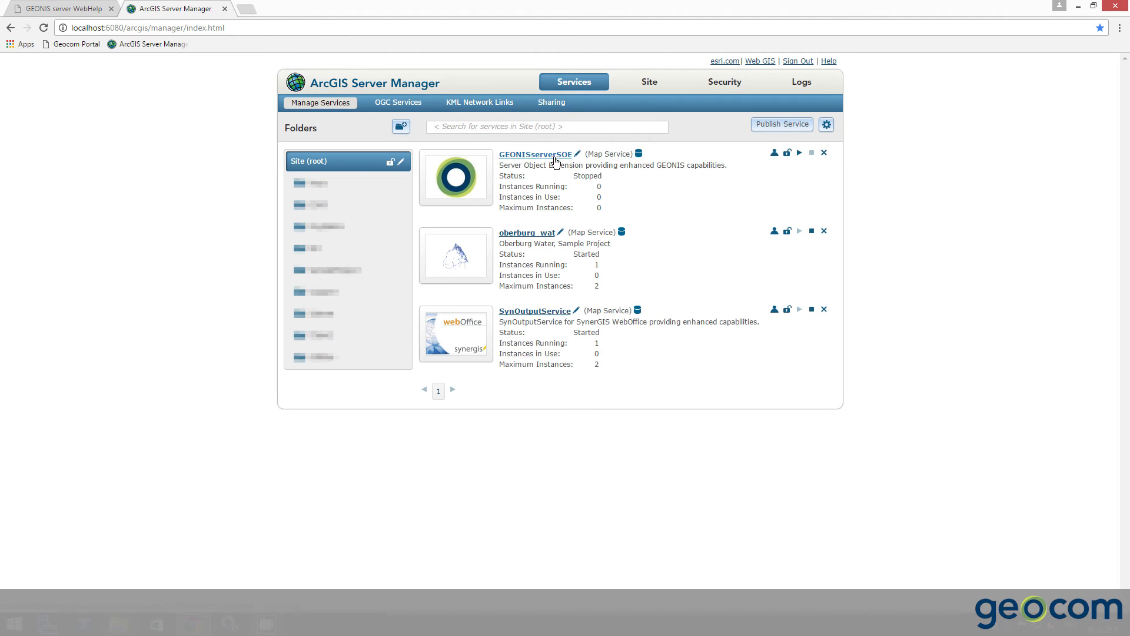
{"action": "left_click", "coordinate": [554, 155]}
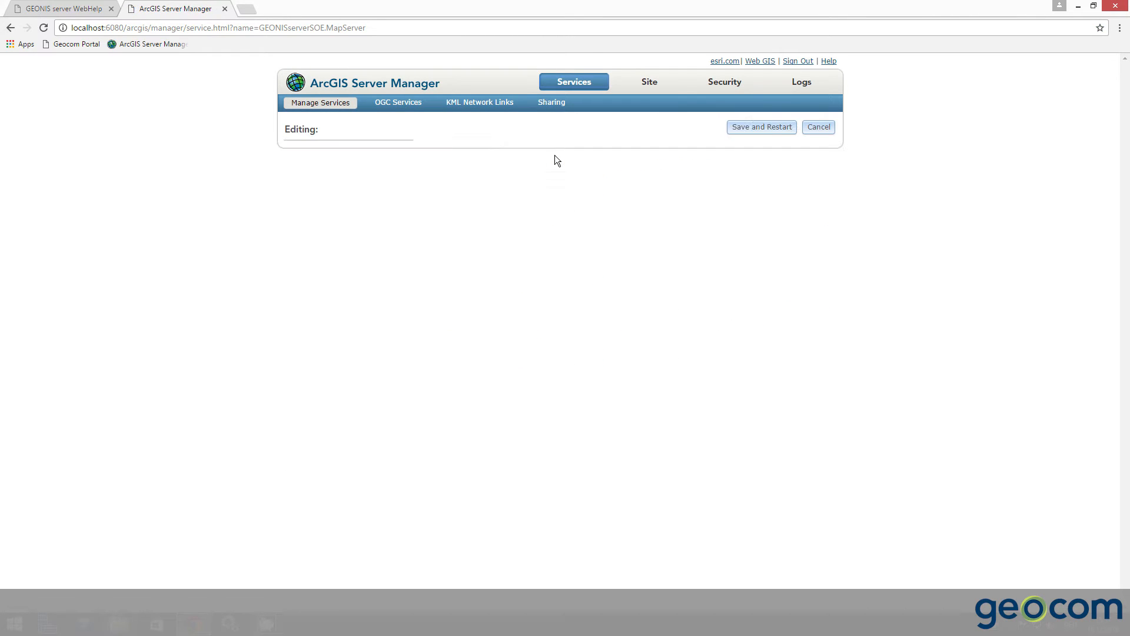
{"action": "left_click", "coordinate": [329, 190]}
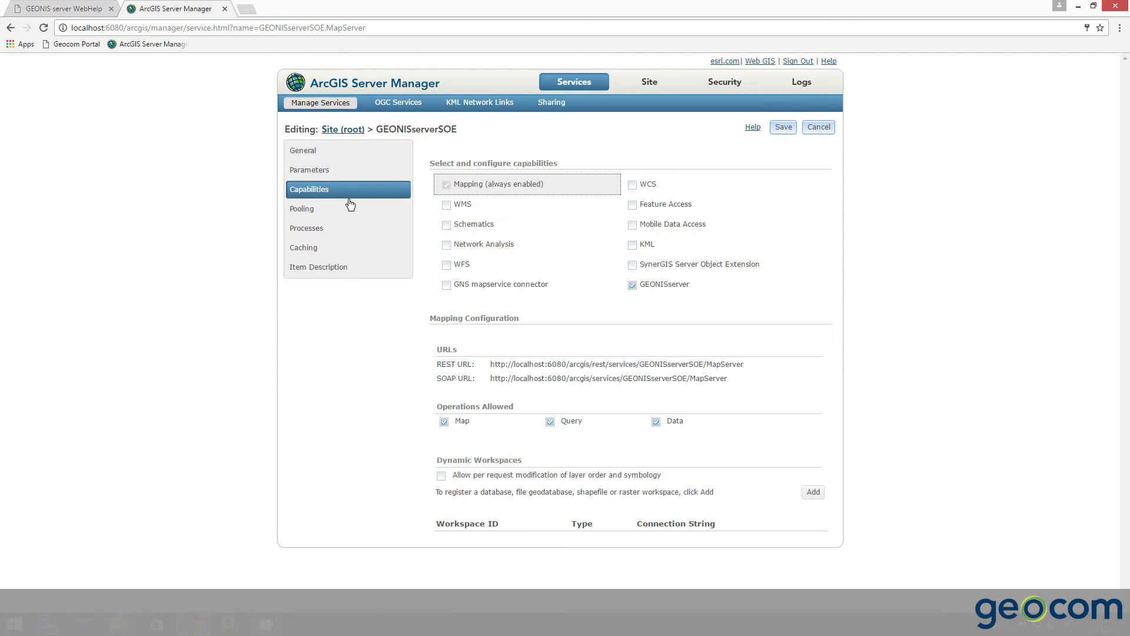
{"action": "left_click", "coordinate": [658, 288]}
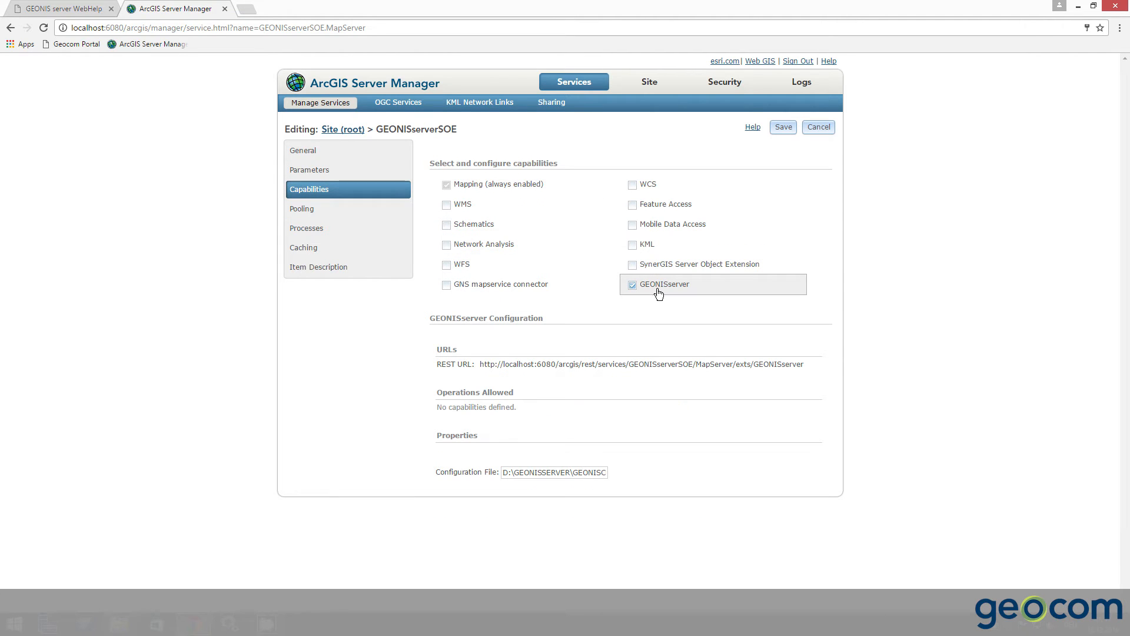
{"action": "left_click", "coordinate": [575, 472]}
{"action": "key", "text": "Right"}
{"action": "key", "text": "Right"}
{"action": "key", "text": "Right"}
{"action": "key", "text": "Right"}
{"action": "key", "text": "Right"}
{"action": "key", "text": "Right"}
{"action": "key", "text": "Right"}
{"action": "key", "text": "Right"}
{"action": "key", "text": "Right"}
{"action": "key", "text": "Right"}
{"action": "key", "text": "Right"}
{"action": "key", "text": "Right"}
{"action": "key", "text": "Right"}
{"action": "key", "text": "Right"}
{"action": "key", "text": "Right"}
{"action": "key", "text": "Right"}
{"action": "key", "text": "Right"}
{"action": "key", "text": "Right"}
{"action": "key", "text": "Right"}
{"action": "key", "text": "Right"}
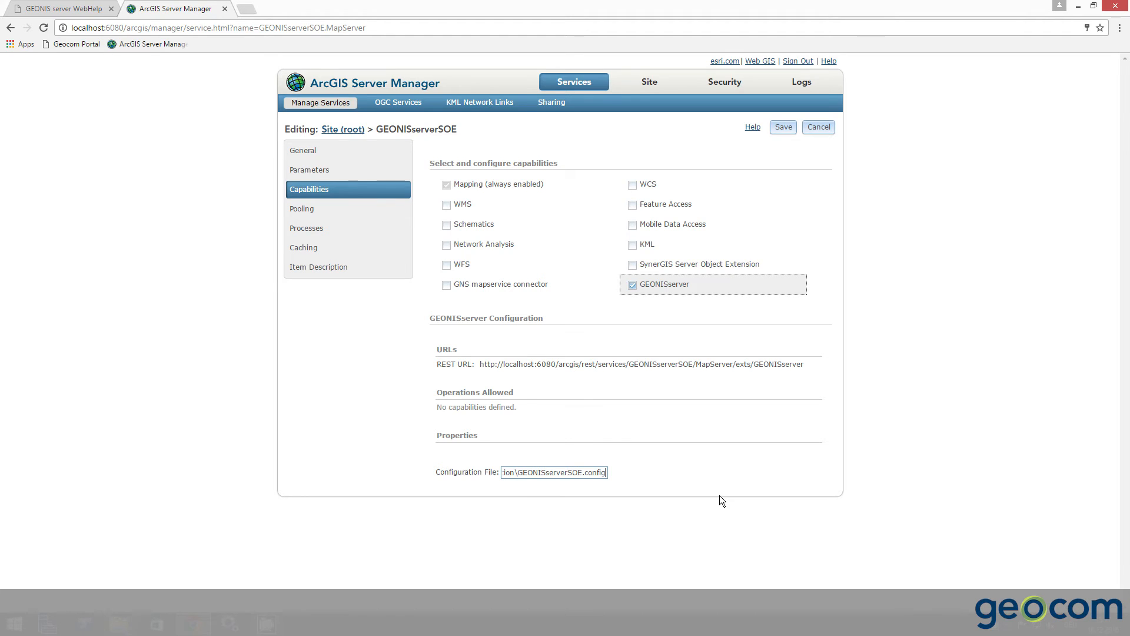
Open GEONISserverSOE.config from the extracted package and from D:\GEONISSERVER\GEONISConfiguration in Notepad++.
{"action": "left_click", "coordinate": [233, 300]}
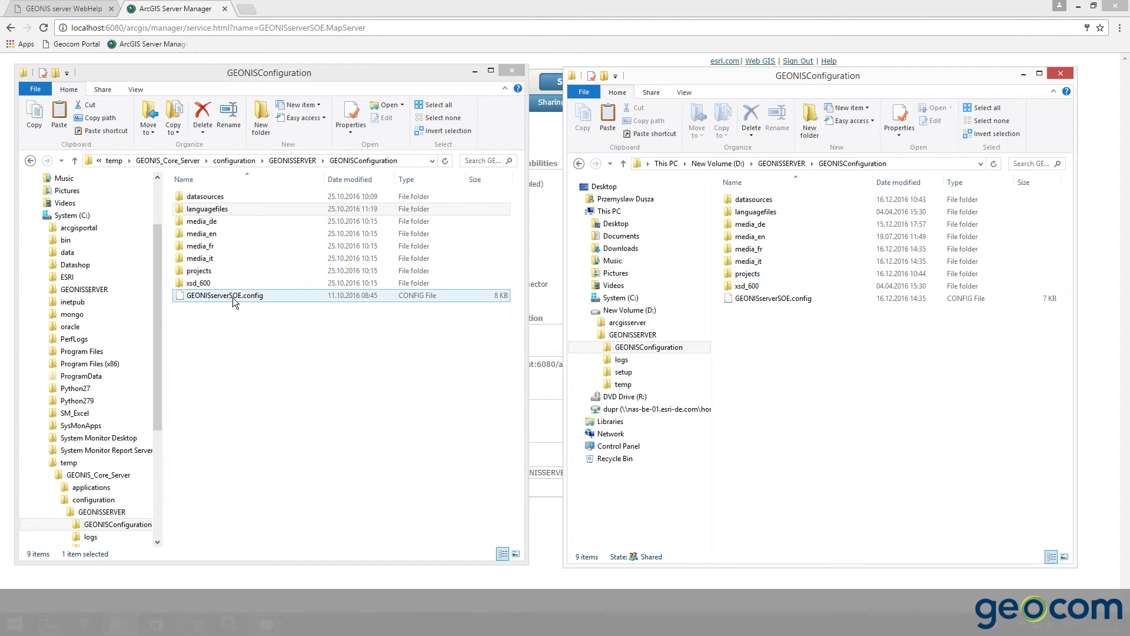
{"action": "right_click", "coordinate": [233, 300]}
{"action": "left_click", "coordinate": [261, 345]}
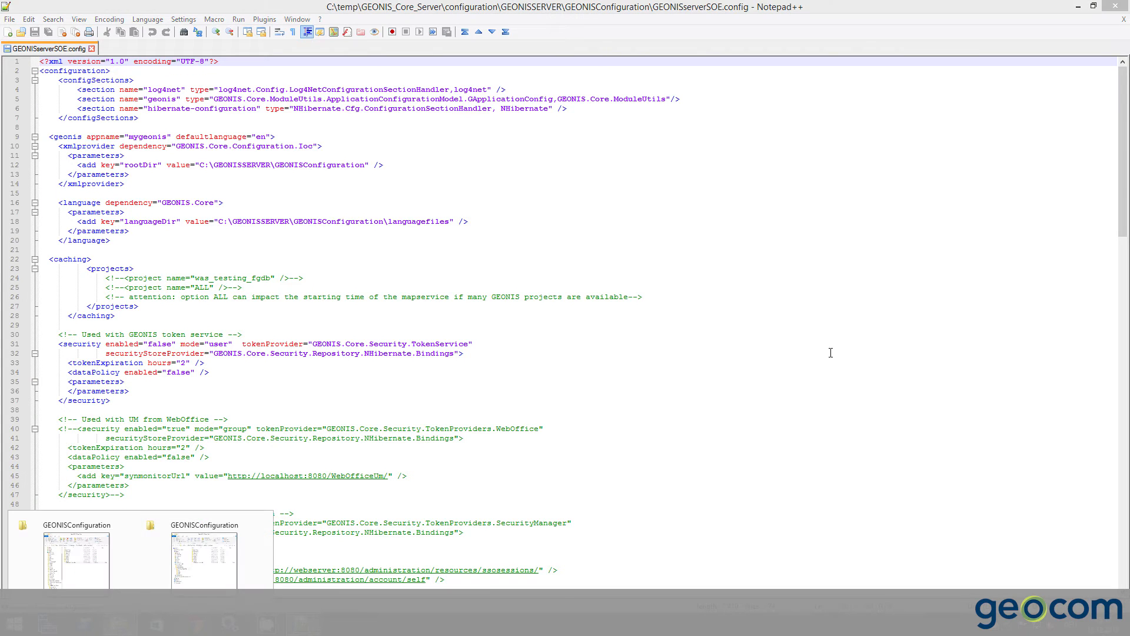
{"action": "left_click", "coordinate": [218, 551]}
{"action": "right_click", "coordinate": [747, 299]}
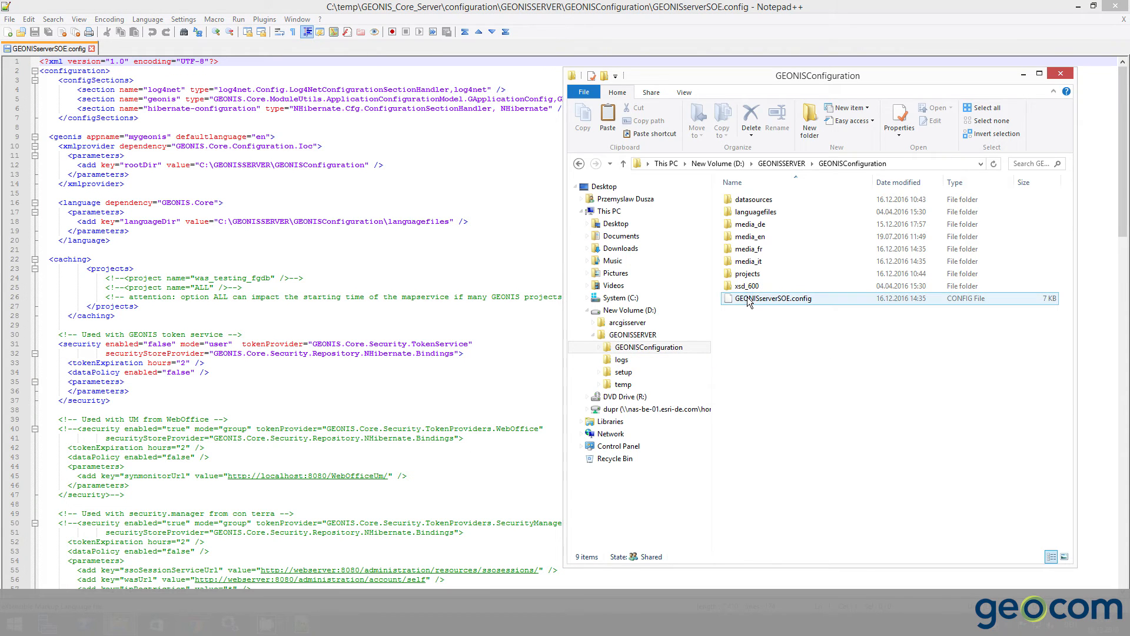
{"action": "left_click", "coordinate": [787, 346]}
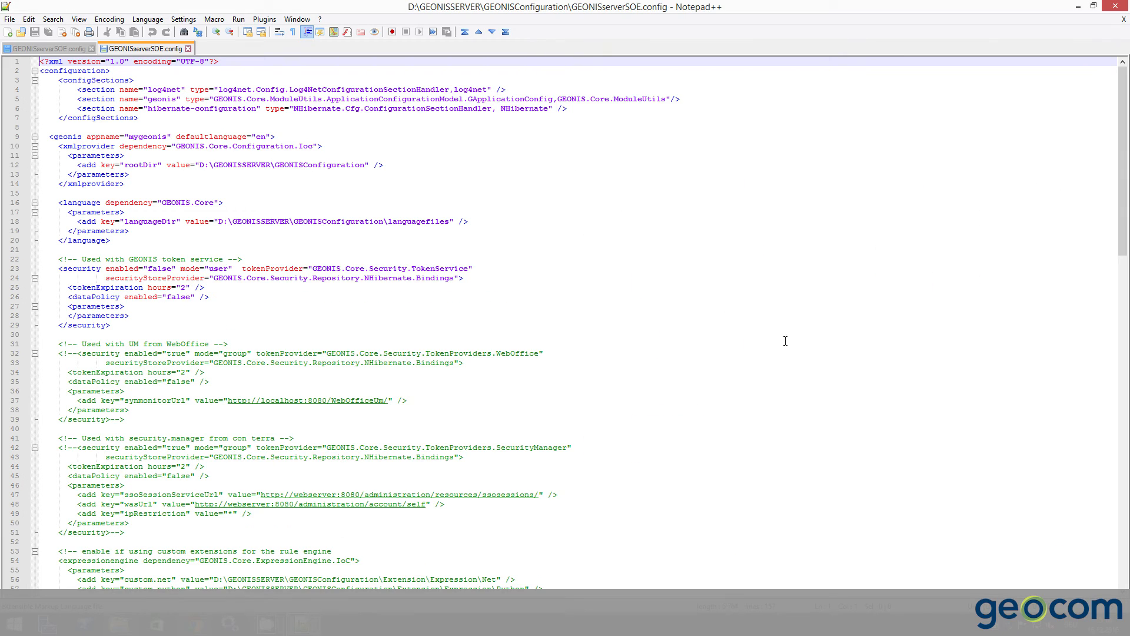
Compare the package's and the installed GEONISserverSOE.config side by side with the Compare plugin, and close both files.
{"action": "right_click", "coordinate": [151, 50]}
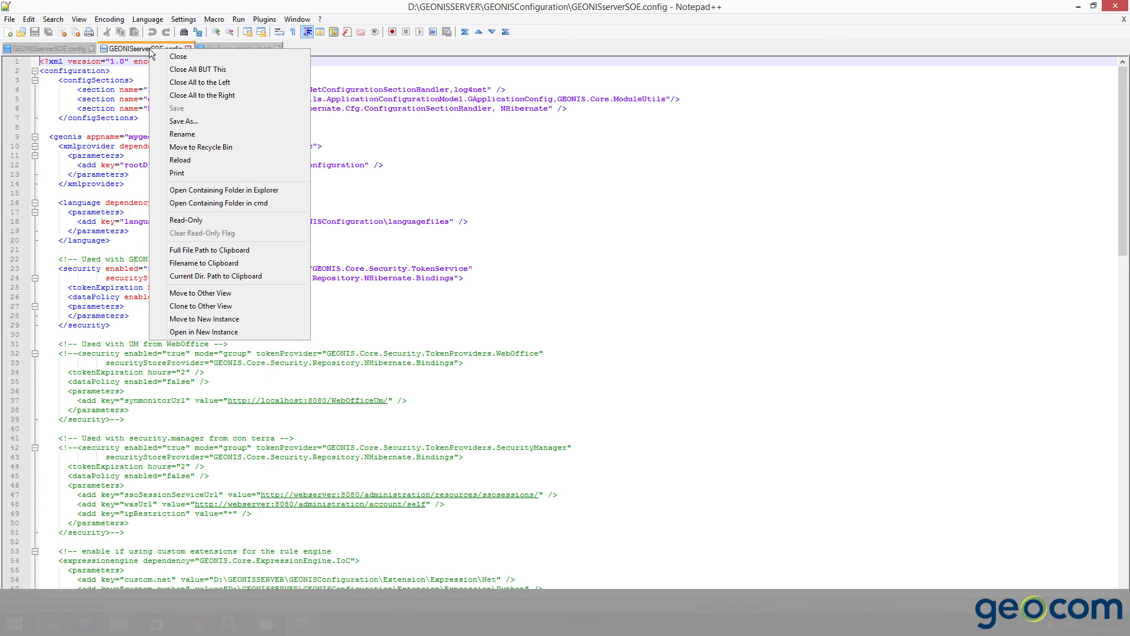
{"action": "left_click", "coordinate": [231, 294]}
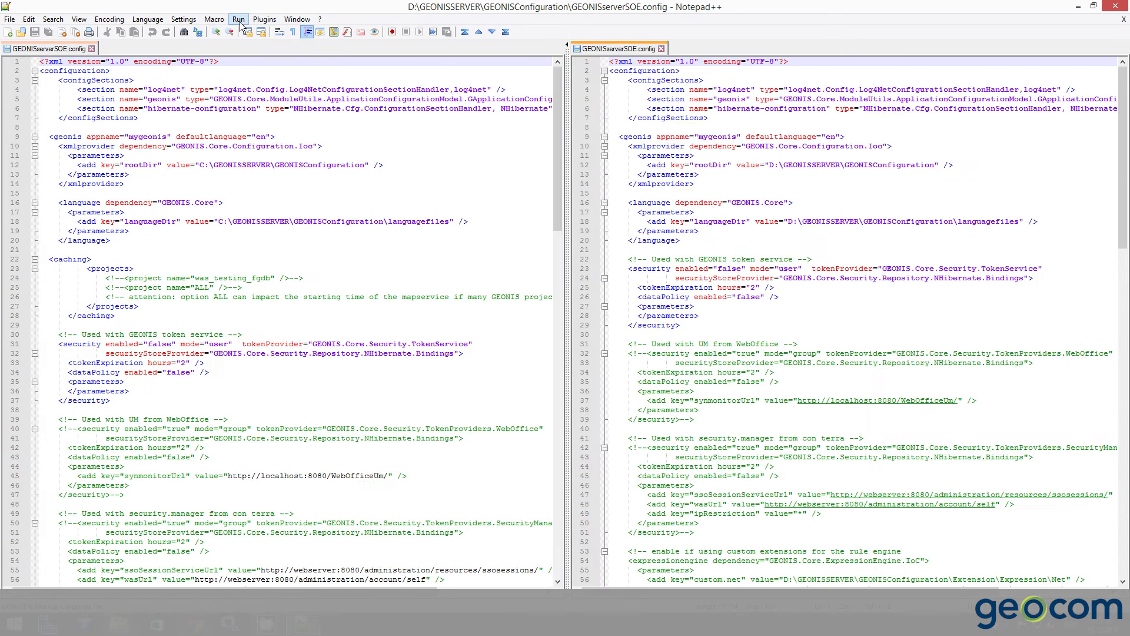
{"action": "left_click", "coordinate": [264, 19]}
{"action": "mouse_move", "coordinate": [278, 34]}
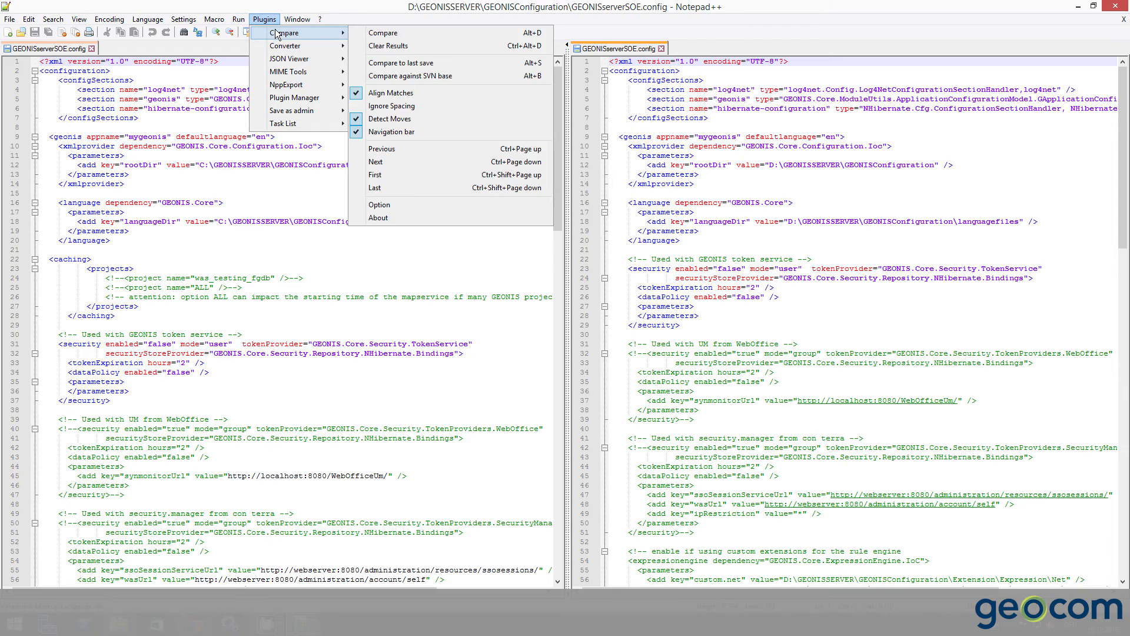
{"action": "left_click", "coordinate": [367, 34]}
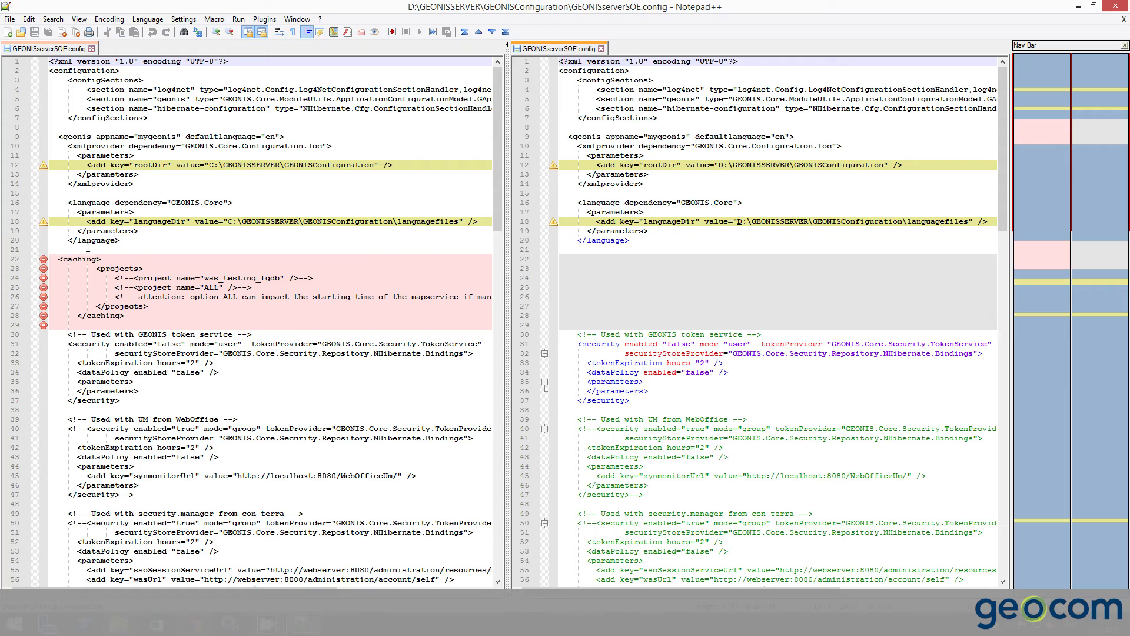
{"action": "left_click_drag", "start_coordinate": [497, 166], "coordinate": [493, 114]}
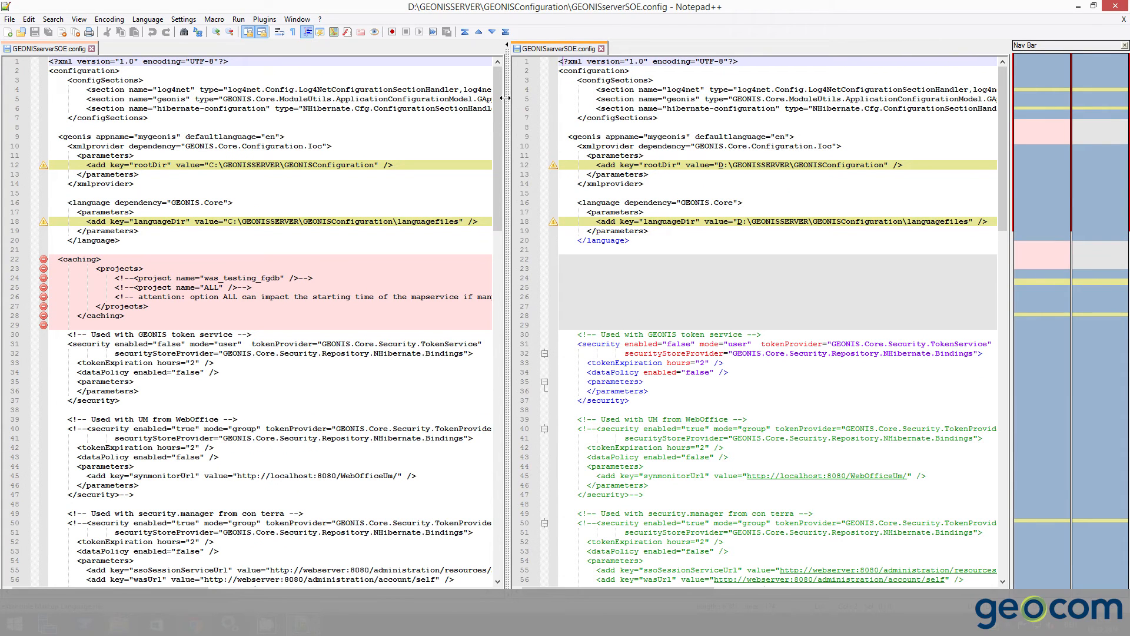
{"action": "left_click", "coordinate": [601, 48]}
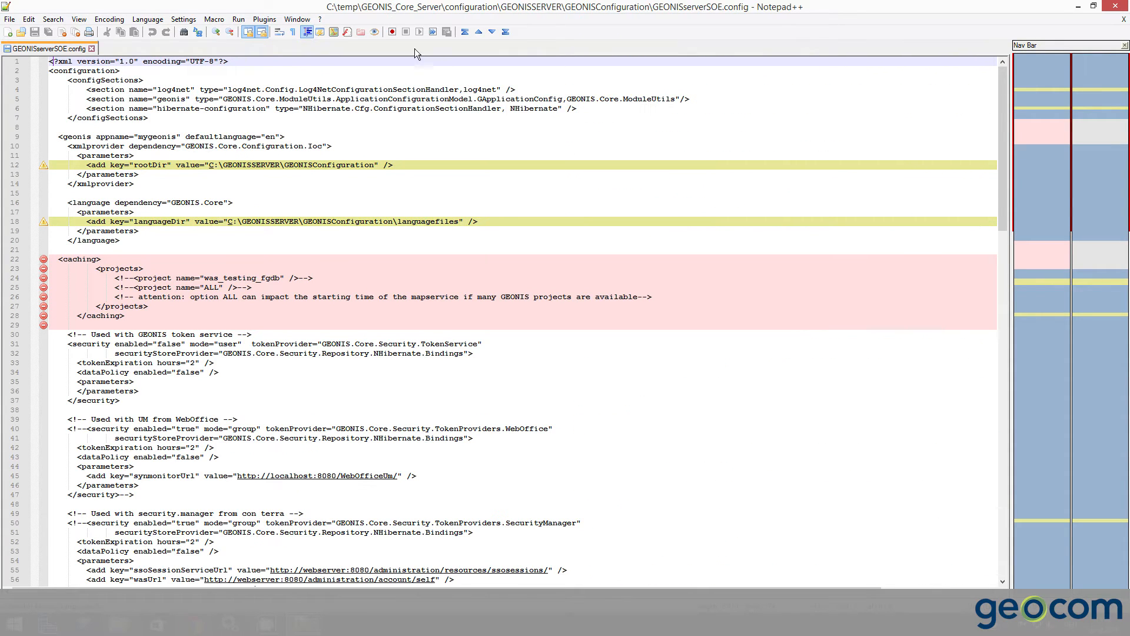
{"action": "left_click", "coordinate": [92, 48]}
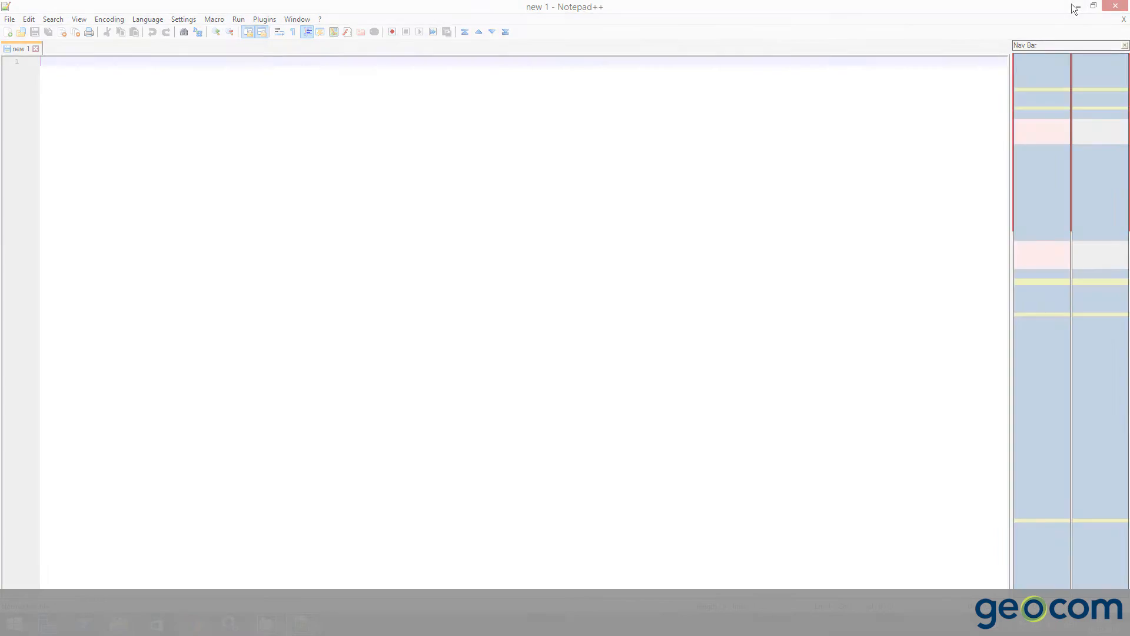
{"action": "left_click", "coordinate": [1074, 8]}
Copy the package's GEONISserverSOE.config into D:\GEONISSERVER\GEONISConfiguration, replacing the existing file.
{"action": "left_click", "coordinate": [194, 299]}
{"action": "right_click", "coordinate": [194, 300]}
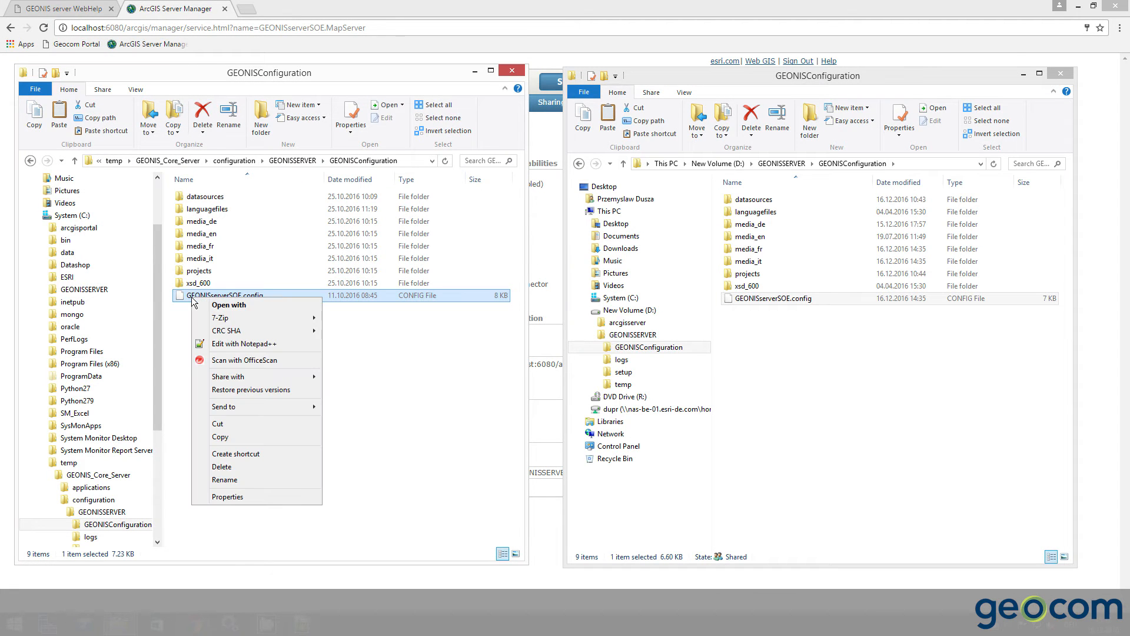
{"action": "left_click", "coordinate": [234, 439]}
{"action": "left_click", "coordinate": [789, 354]}
{"action": "right_click", "coordinate": [789, 349]}
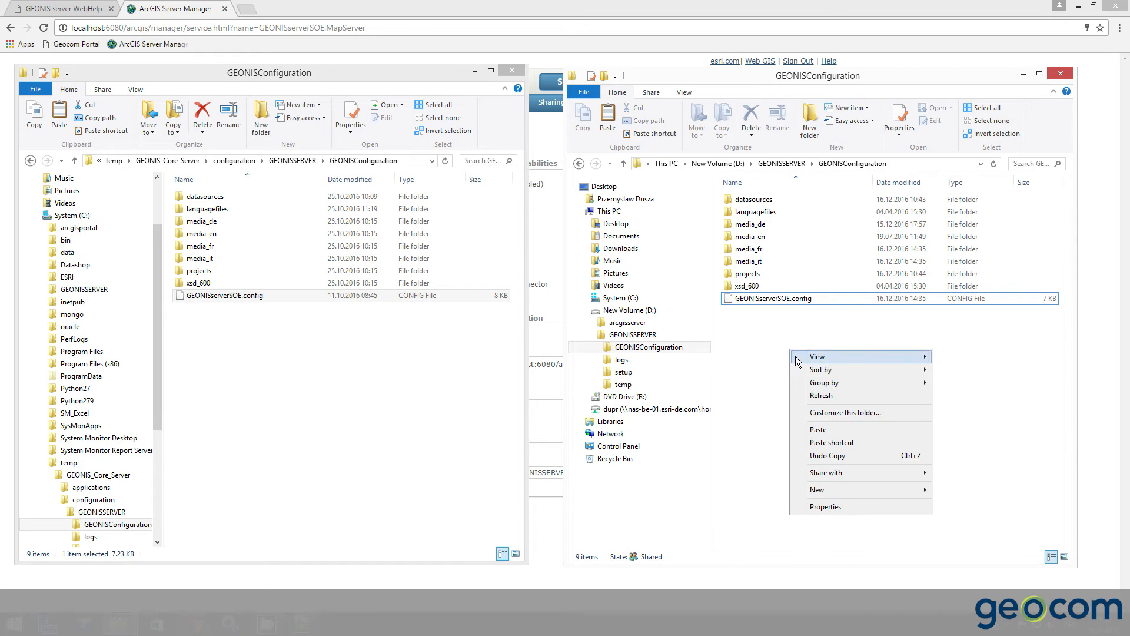
{"action": "left_click", "coordinate": [818, 429]}
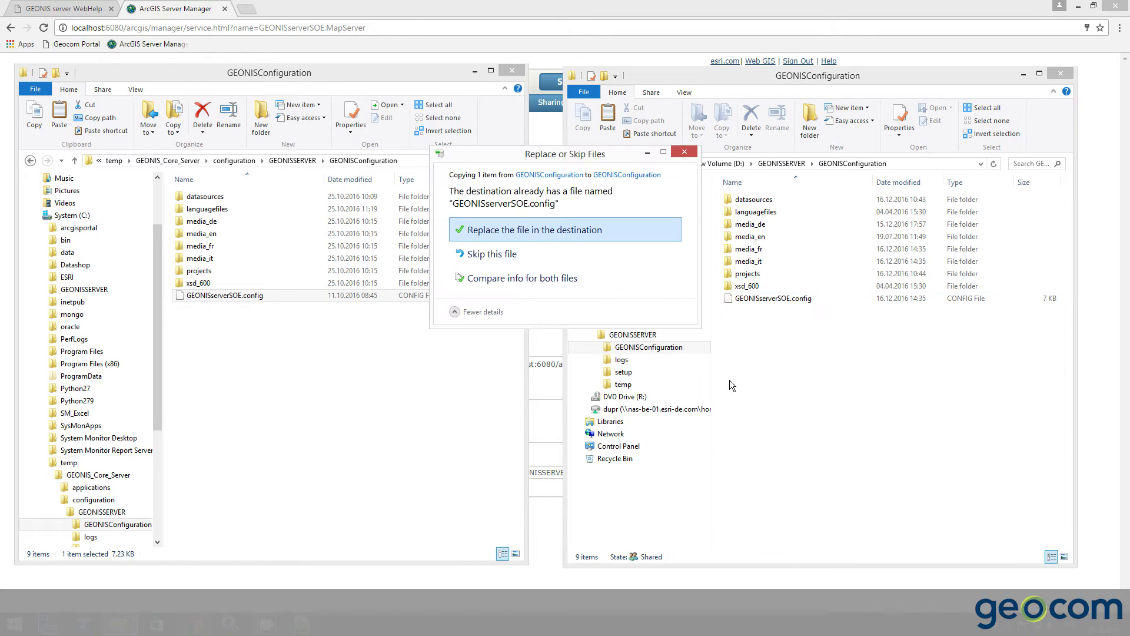
{"action": "left_click", "coordinate": [547, 231]}
Replace every C: with D: in the copied GEONISserverSOE.config in Notepad++ and save the file.
{"action": "right_click", "coordinate": [776, 303]}
{"action": "left_click", "coordinate": [803, 350]}
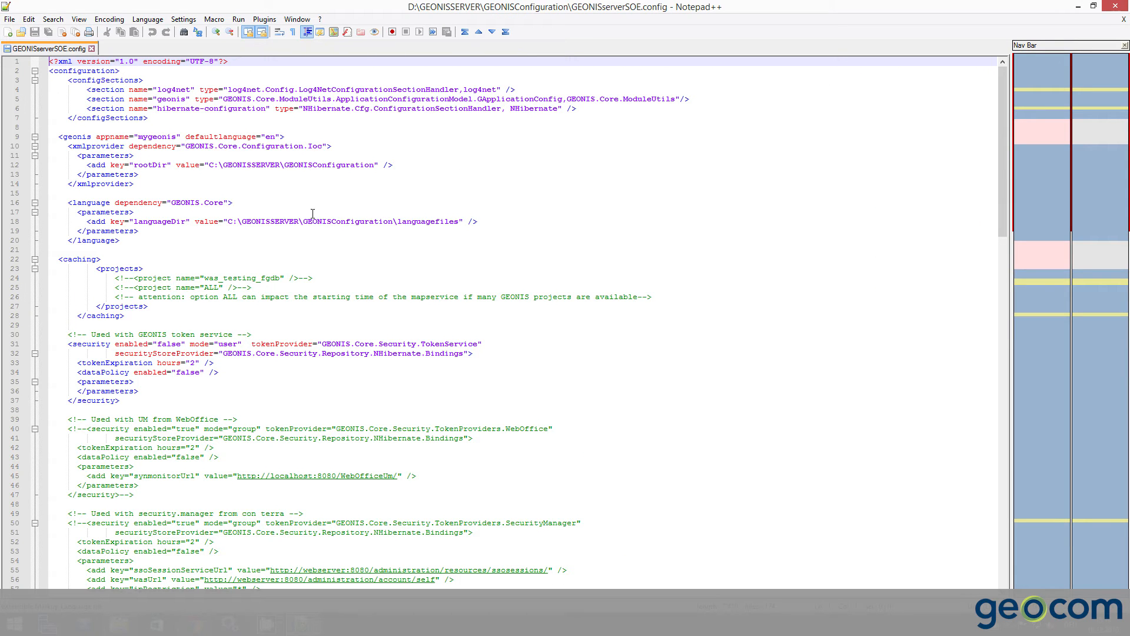
{"action": "left_click_drag", "start_coordinate": [209, 164], "coordinate": [221, 164]}
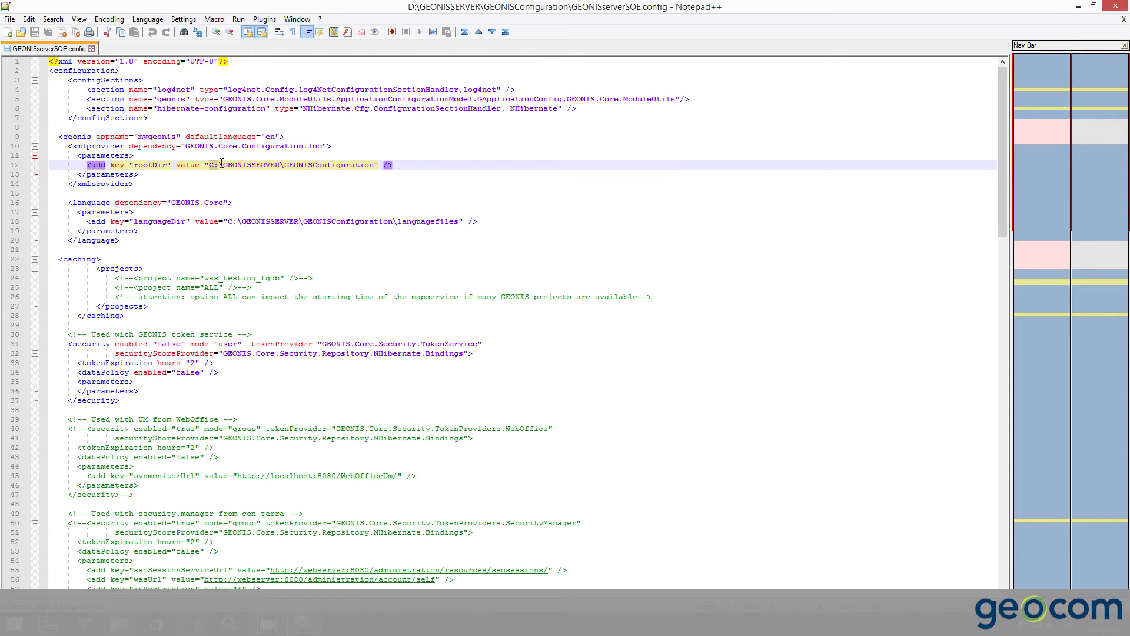
{"action": "key", "text": "ctrl+h"}
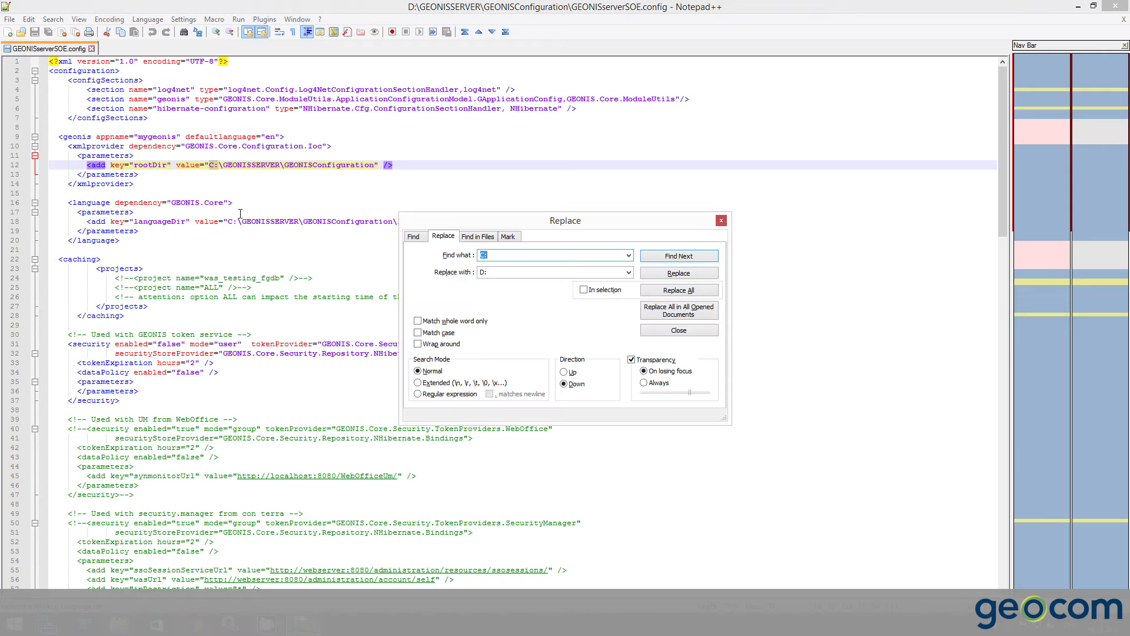
{"action": "left_click", "coordinate": [703, 287]}
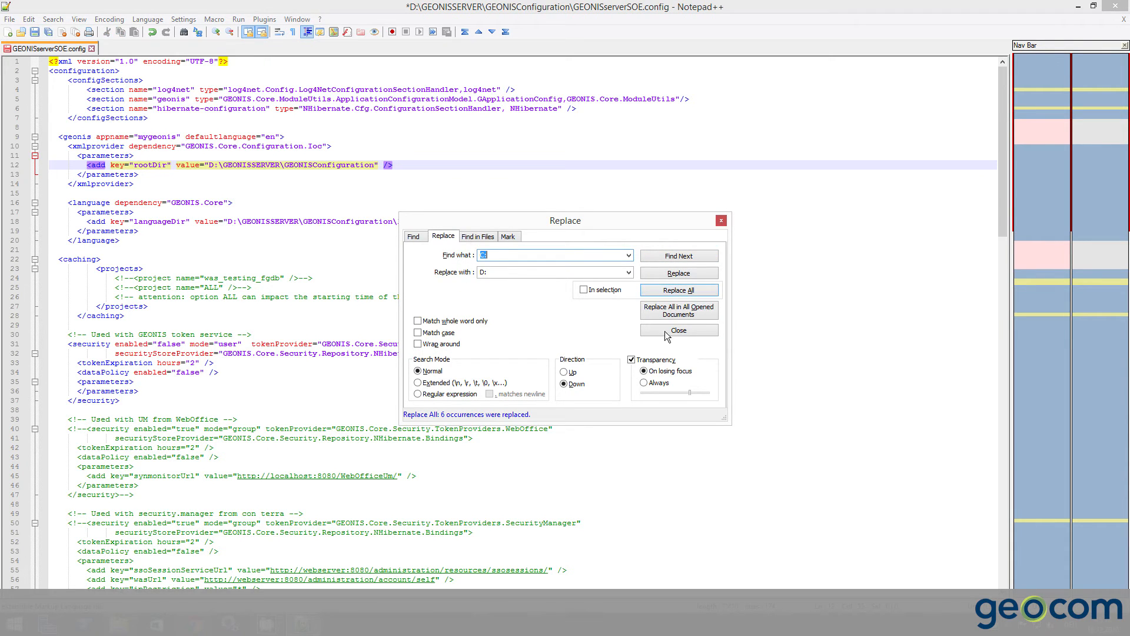
{"action": "key", "text": "Escape"}
{"action": "left_click", "coordinate": [35, 32]}
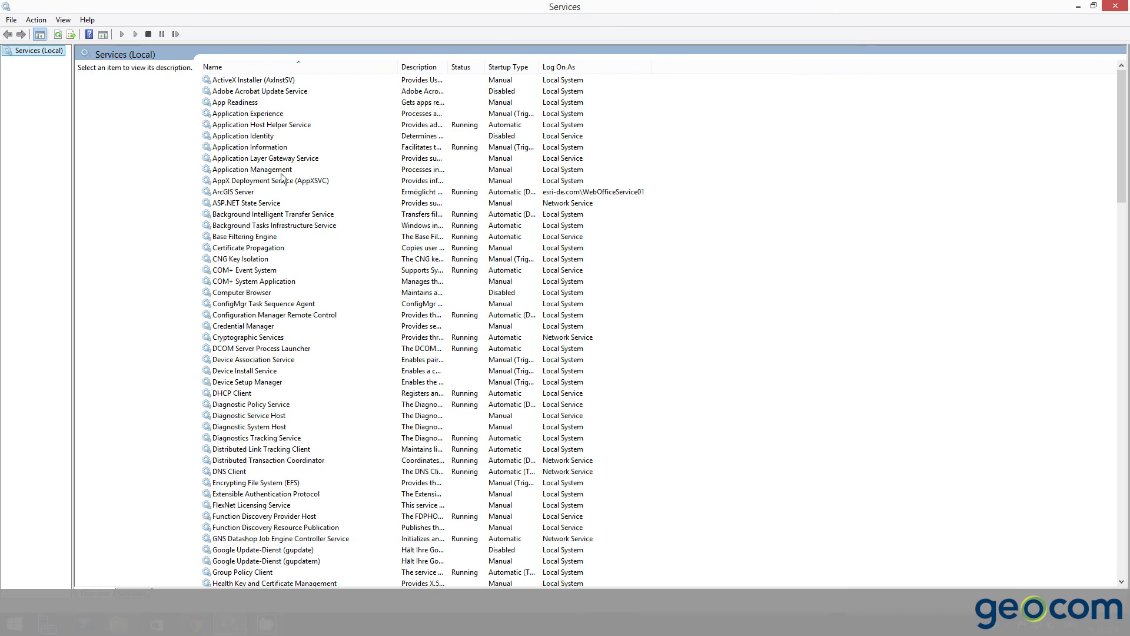
Stop the ArcGIS Server service in Windows Services.
{"action": "left_click", "coordinate": [276, 192]}
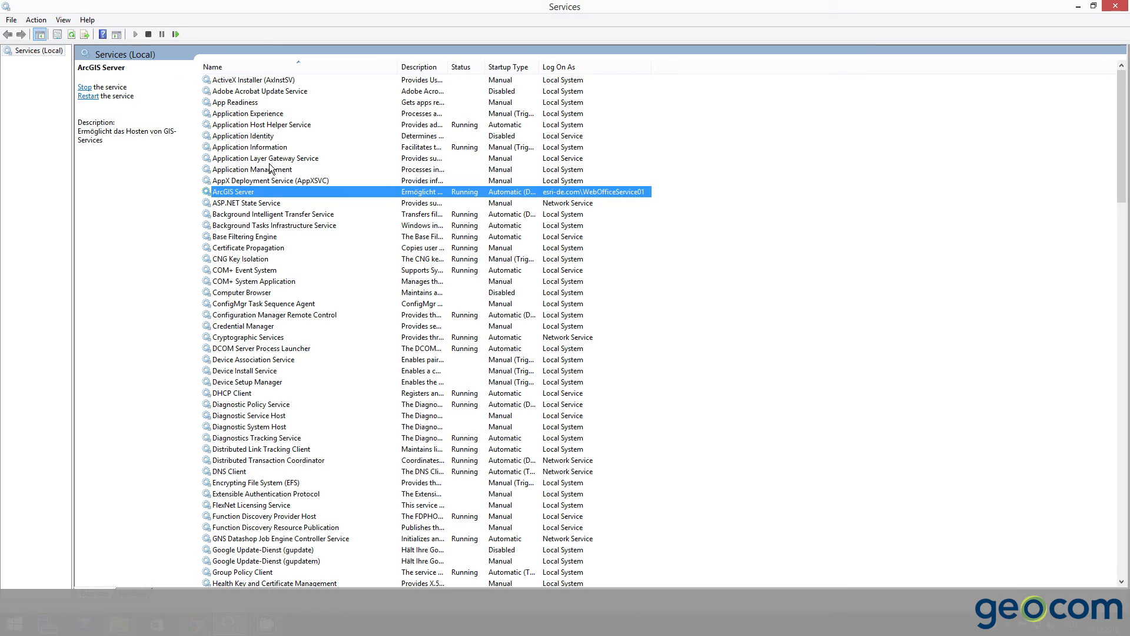
{"action": "left_click", "coordinate": [148, 34]}
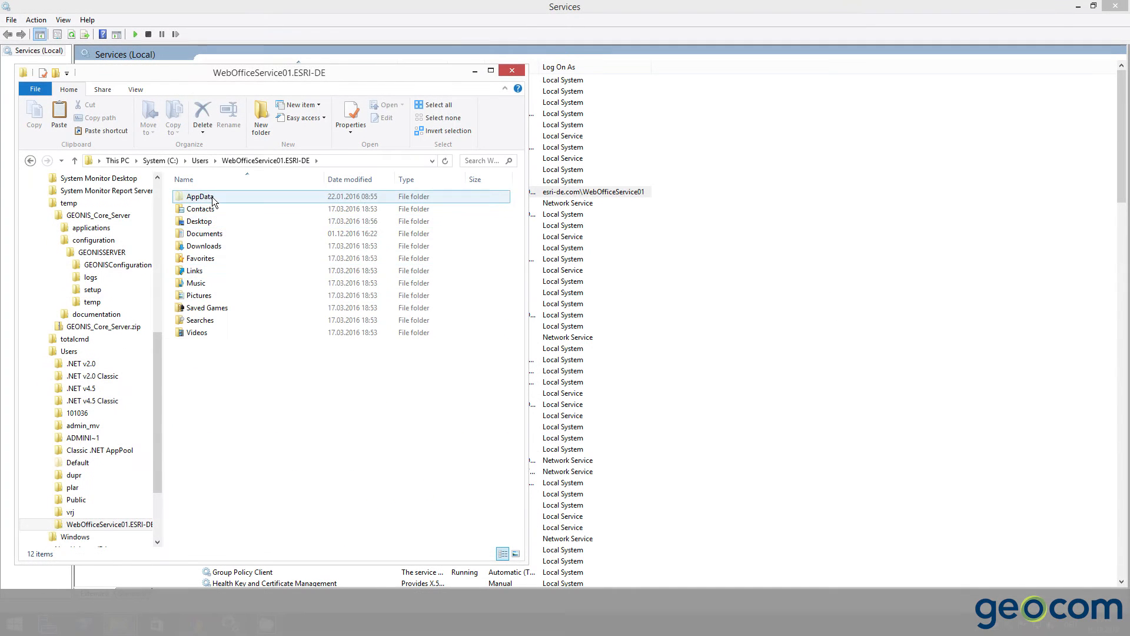
In File Explorer, open the ArcGIS Server service account's AppData\Local\ESRI\Server10.3\AssemblyCache folder and select its first cache folder.
{"action": "double_click", "coordinate": [212, 196]}
{"action": "double_click", "coordinate": [212, 196]}
{"action": "double_click", "coordinate": [212, 196]}
{"action": "double_click", "coordinate": [211, 258]}
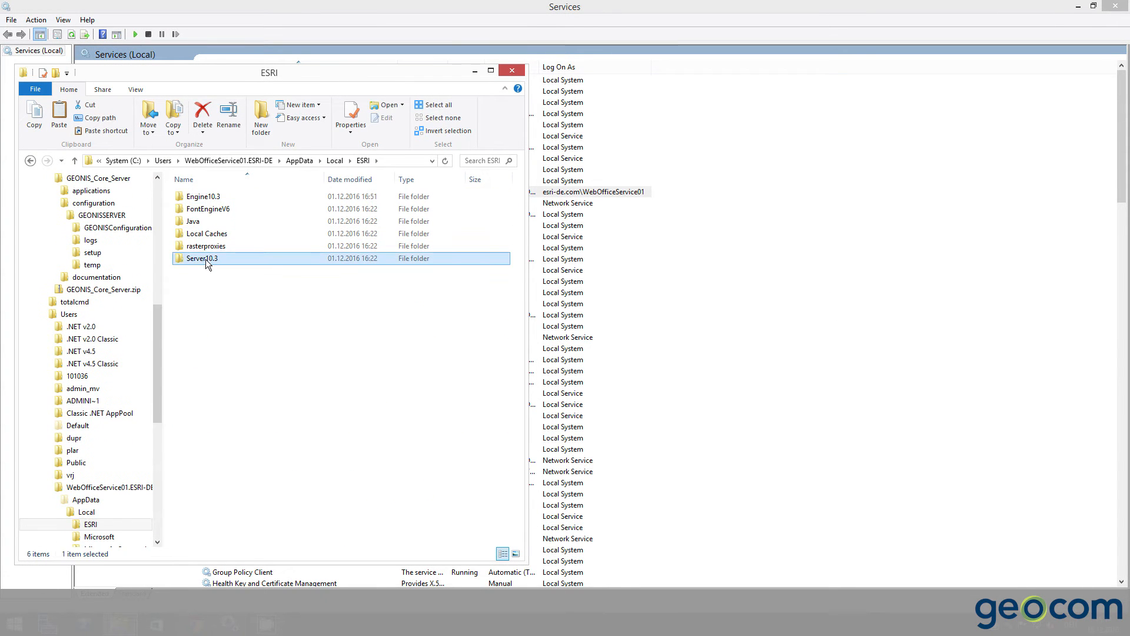
{"action": "left_click", "coordinate": [384, 160]}
{"action": "left_click", "coordinate": [363, 163]}
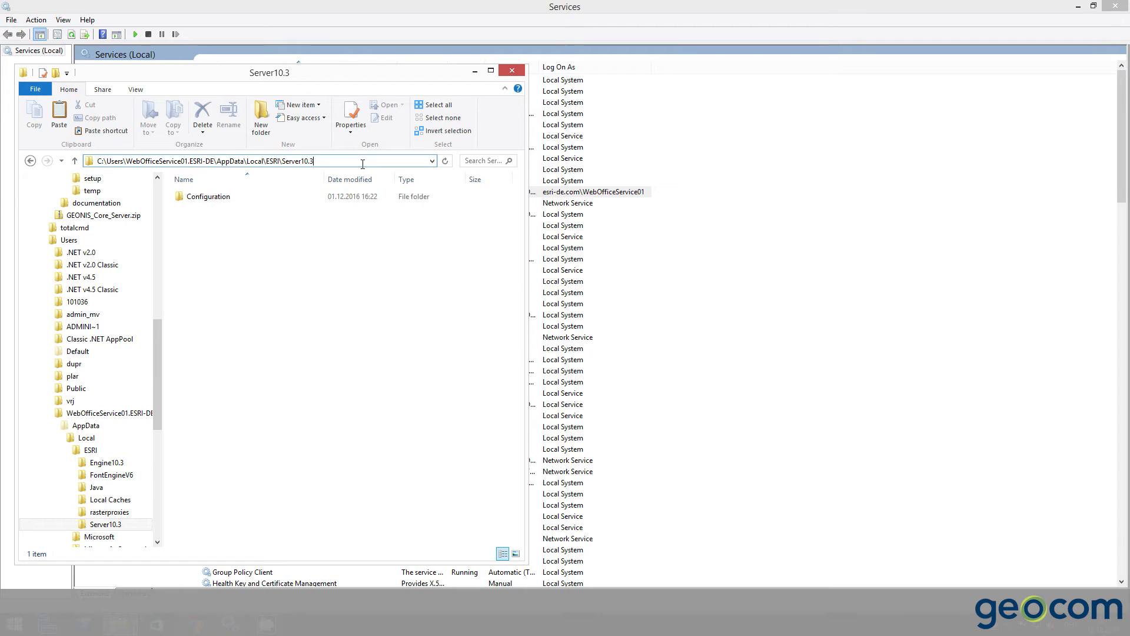
{"action": "type", "text": "\\"}
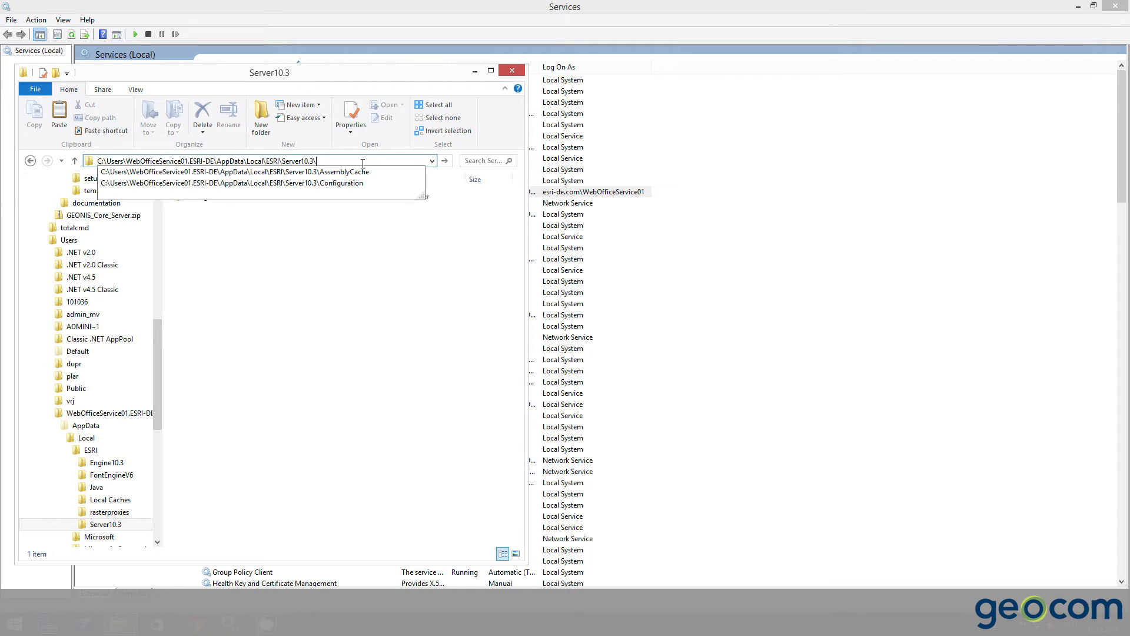
{"action": "type", "text": "Ass"}
{"action": "key", "text": "Down"}
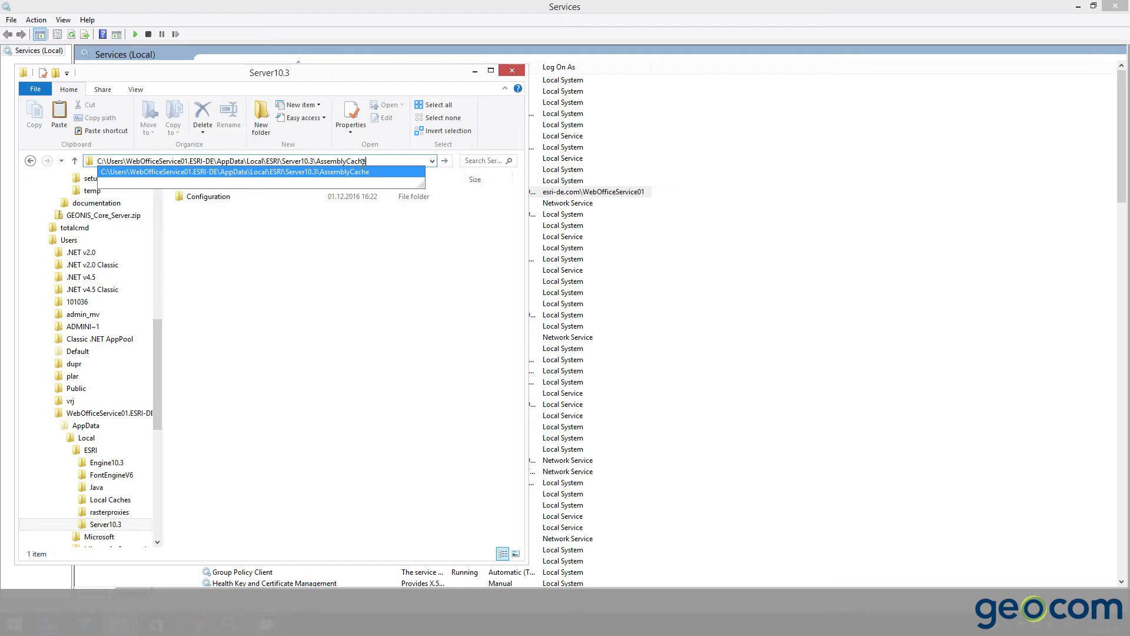
{"action": "key", "text": "Return"}
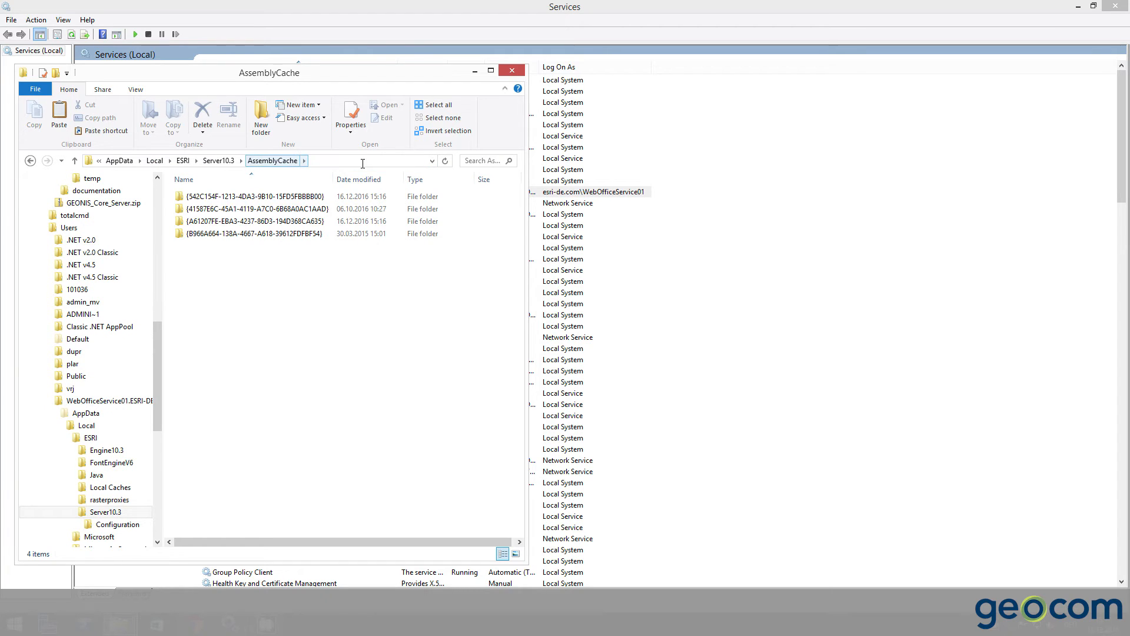
{"action": "left_click", "coordinate": [298, 196]}
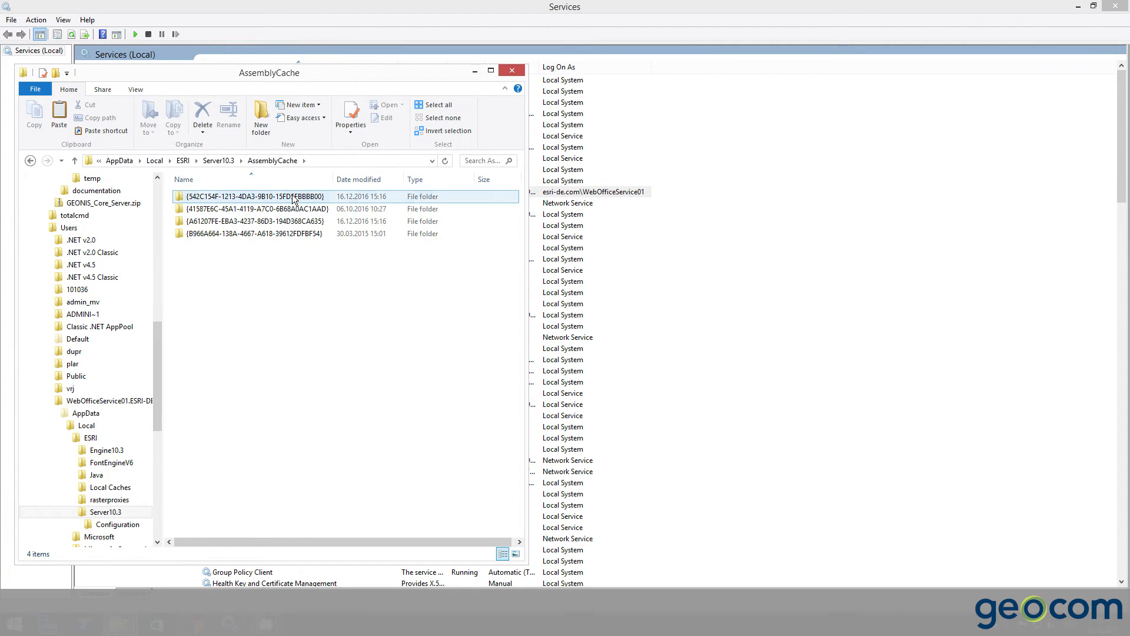
Delete the two AssemblyCache folders dated 16.12.2016, starting with {542C154F and {A61207FE.
{"action": "right_click", "coordinate": [314, 224]}
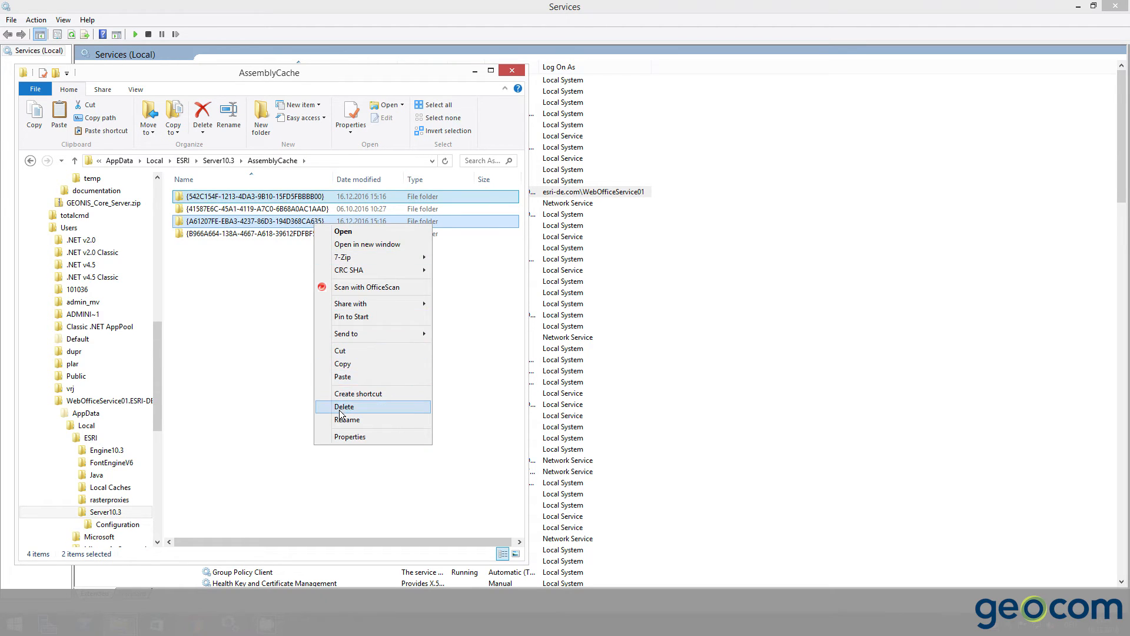
{"action": "left_click", "coordinate": [343, 407]}
Start the ArcGIS Server service in Windows Services and start the GEONISserverSOE map service in ArcGIS Server Manager.
{"action": "left_click", "coordinate": [302, 57]}
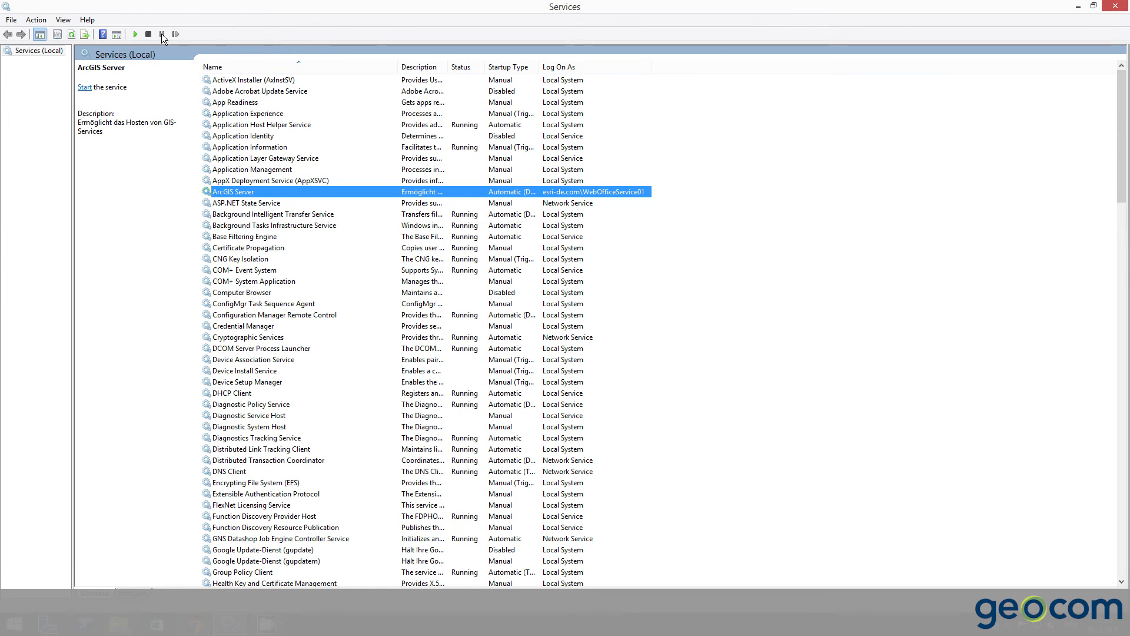
{"action": "left_click", "coordinate": [134, 35]}
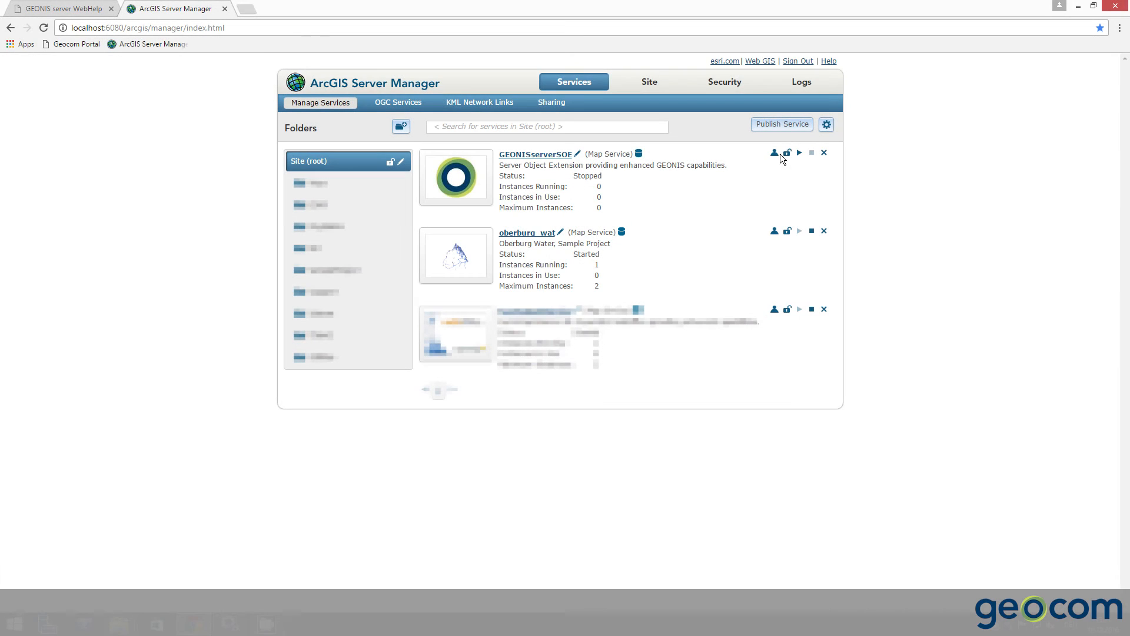
{"action": "left_click", "coordinate": [799, 153]}
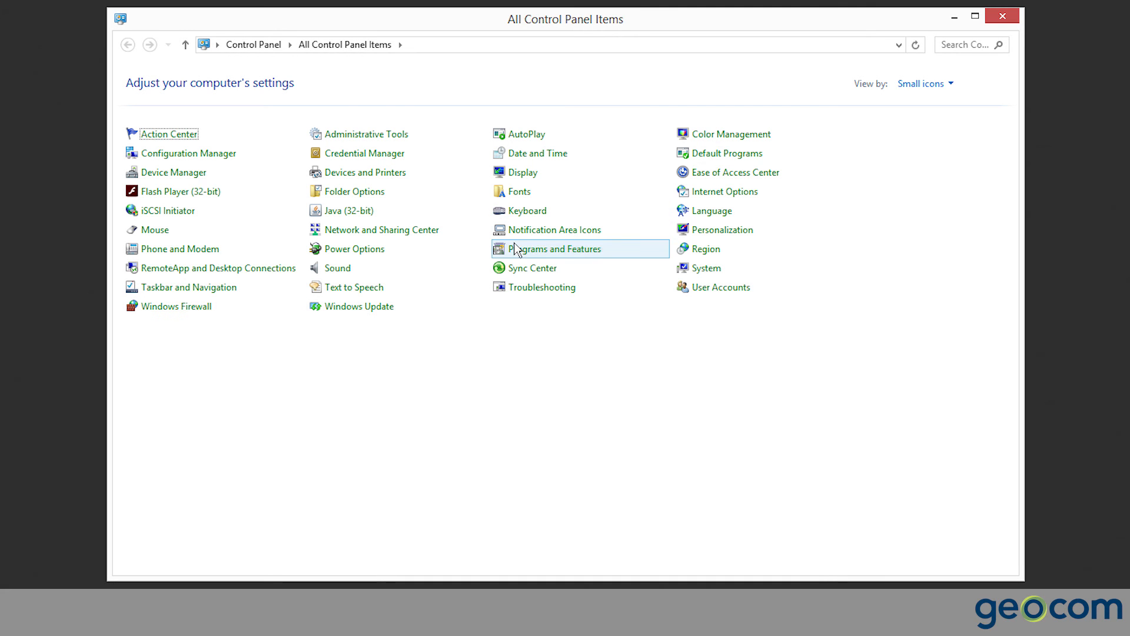
Uninstall GEONIS Web Adaptor through Programs and Features and close its setup.
{"action": "left_click", "coordinate": [524, 248]}
{"action": "left_click", "coordinate": [368, 138]}
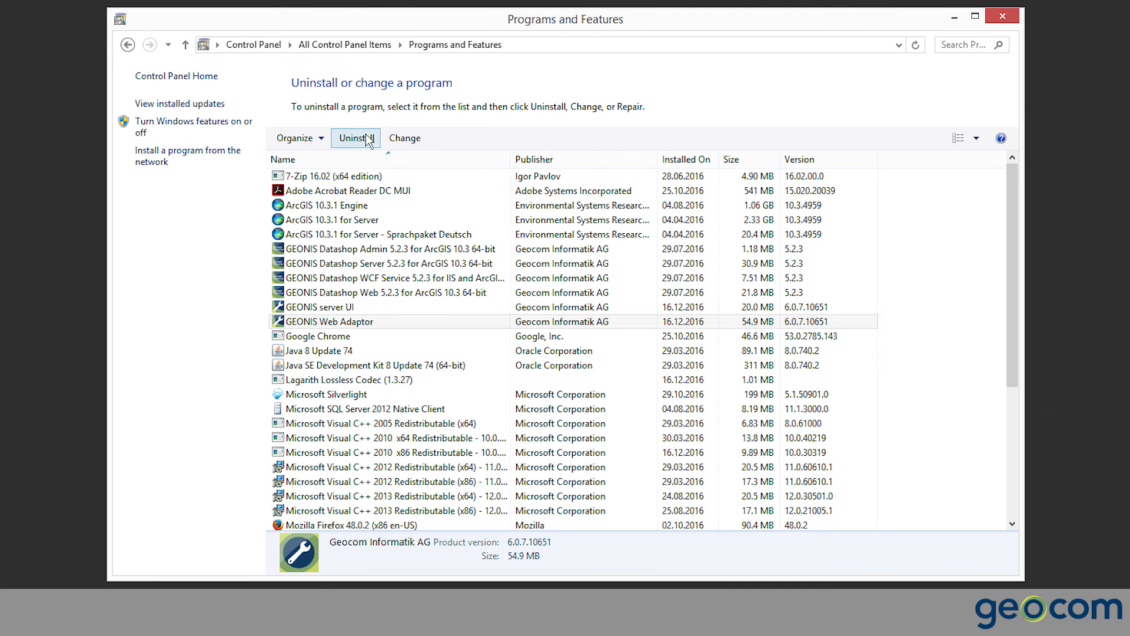
{"action": "left_click", "coordinate": [801, 507]}
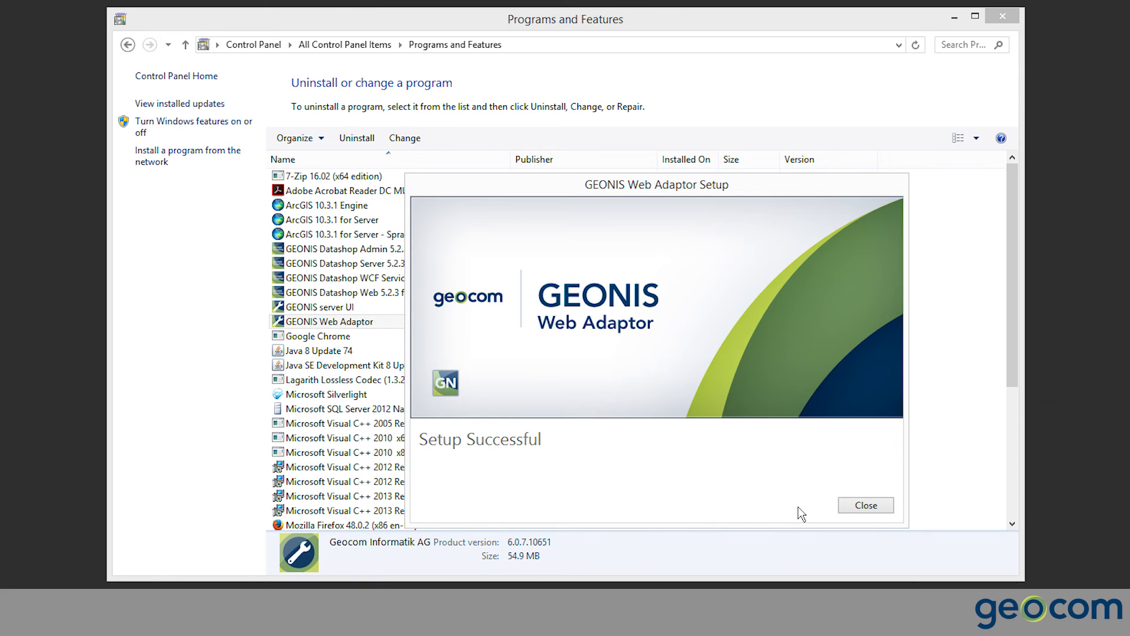
{"action": "left_click", "coordinate": [852, 505]}
Uninstall GEONIS server UI from the list of installed programs.
{"action": "left_click", "coordinate": [391, 303]}
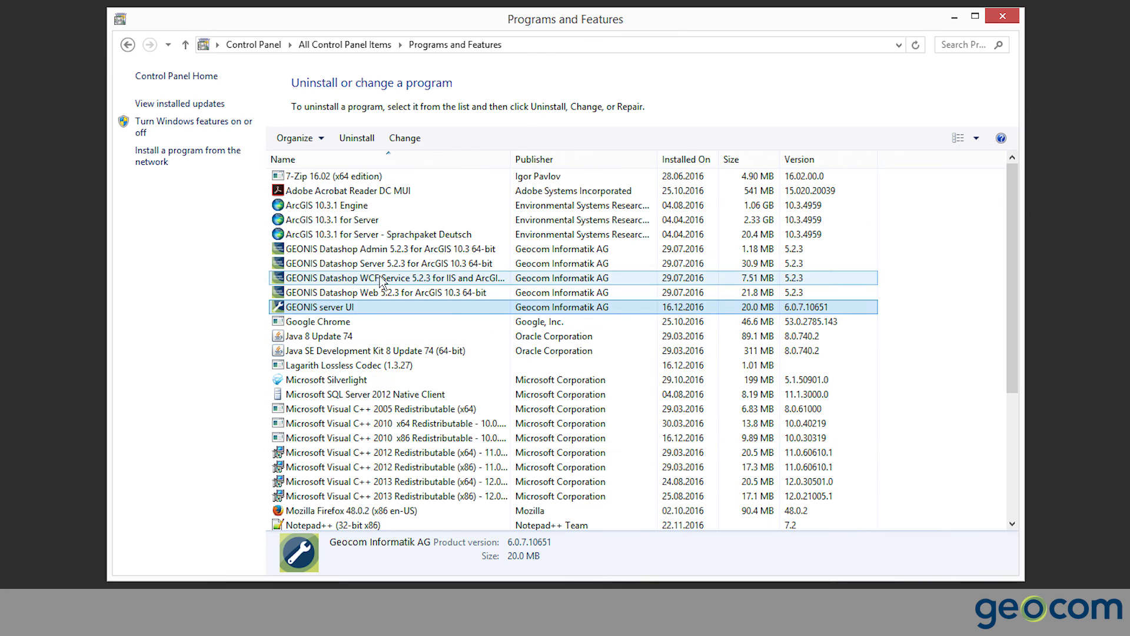
{"action": "left_click", "coordinate": [355, 140]}
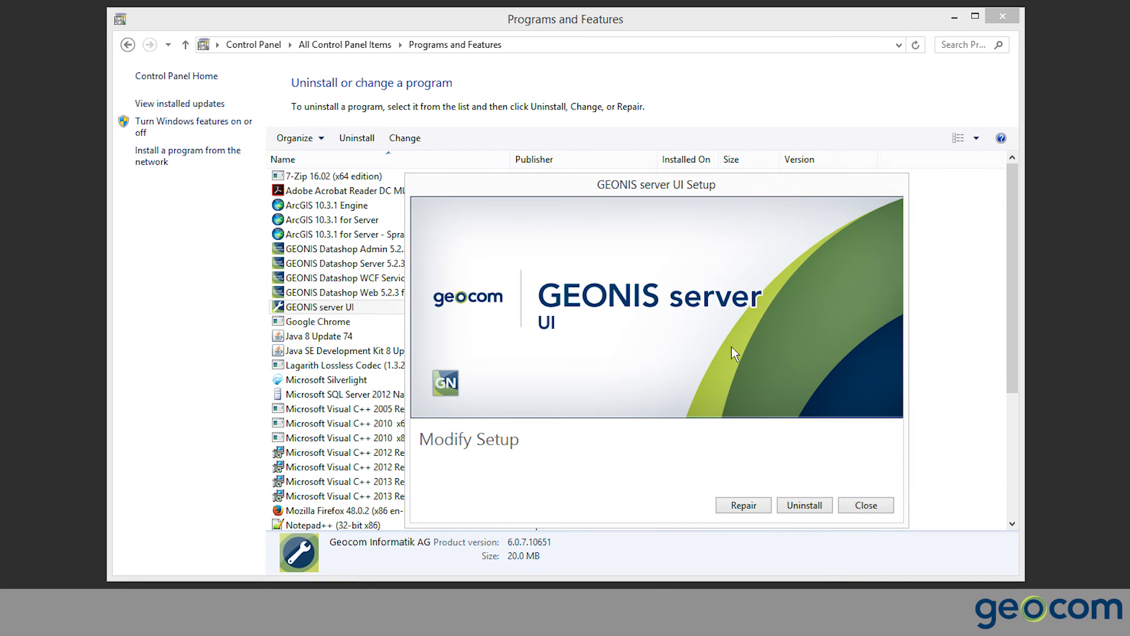
{"action": "left_click", "coordinate": [805, 510]}
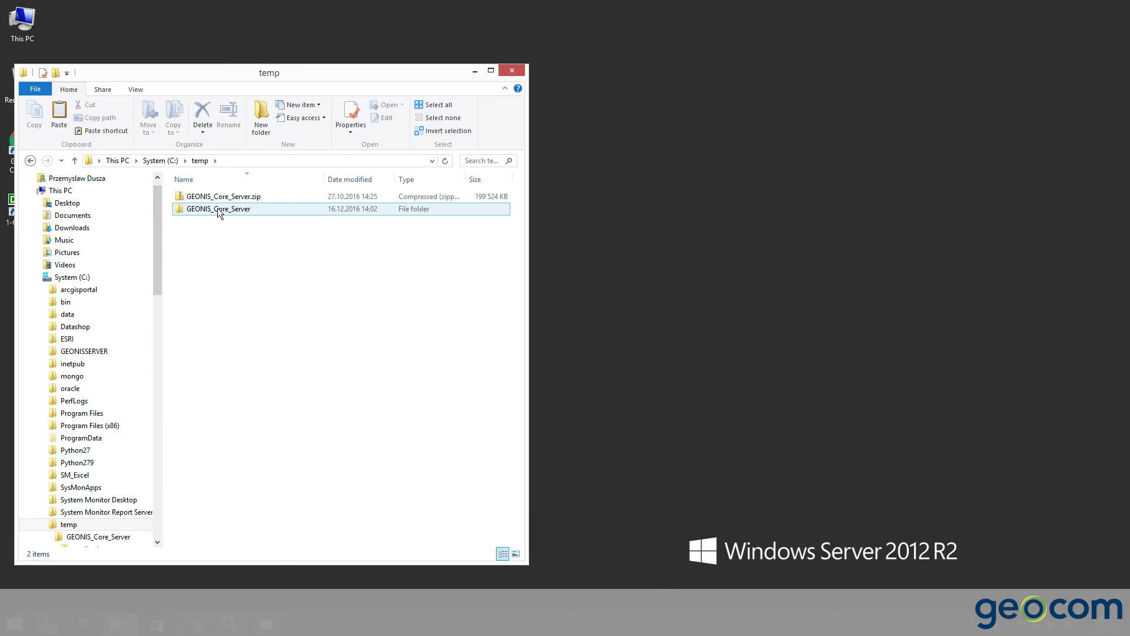
Run GEONIS Web Adaptor 6.0.8.11780.exe from C:\temp\GEONIS_Core_Server\applications\GEONISWebAdaptor and begin the installation.
{"action": "double_click", "coordinate": [217, 208]}
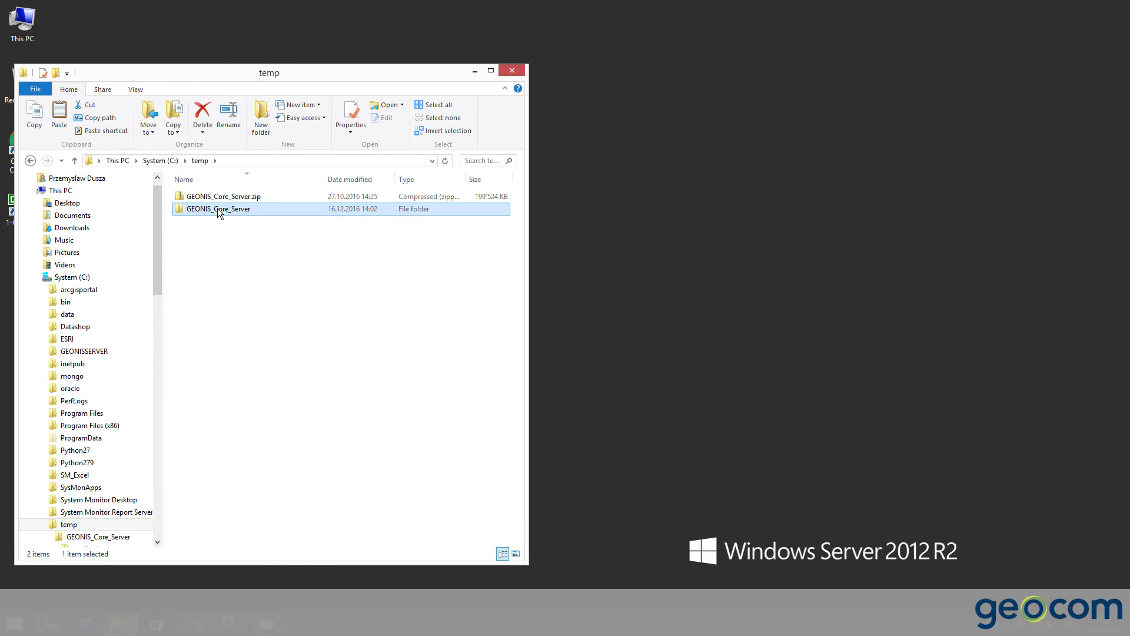
{"action": "double_click", "coordinate": [217, 196]}
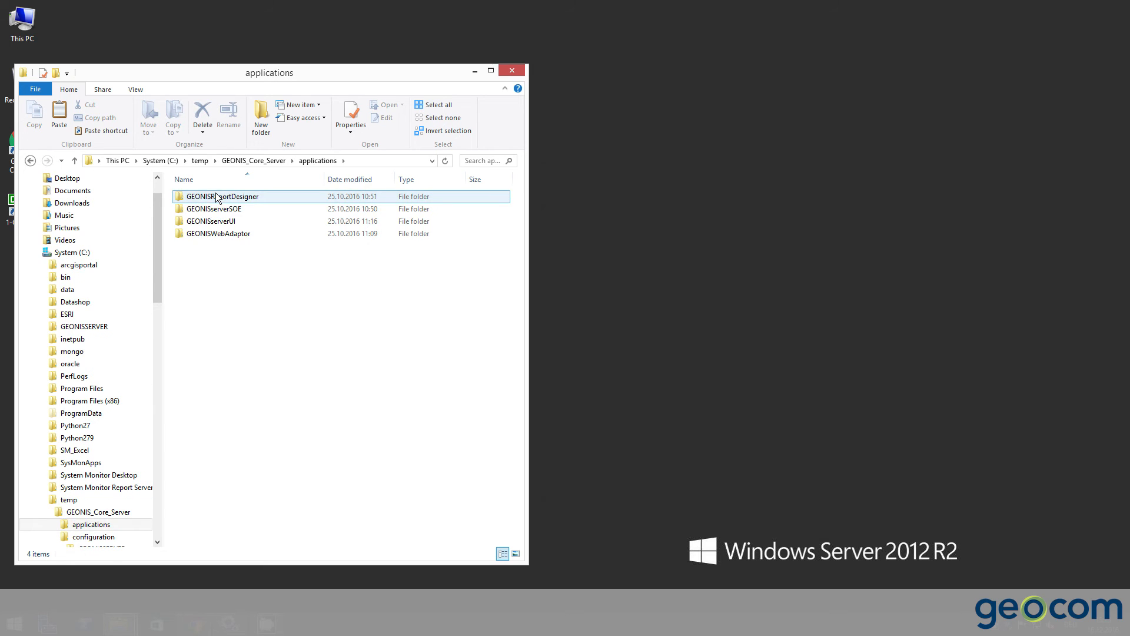
{"action": "double_click", "coordinate": [228, 233]}
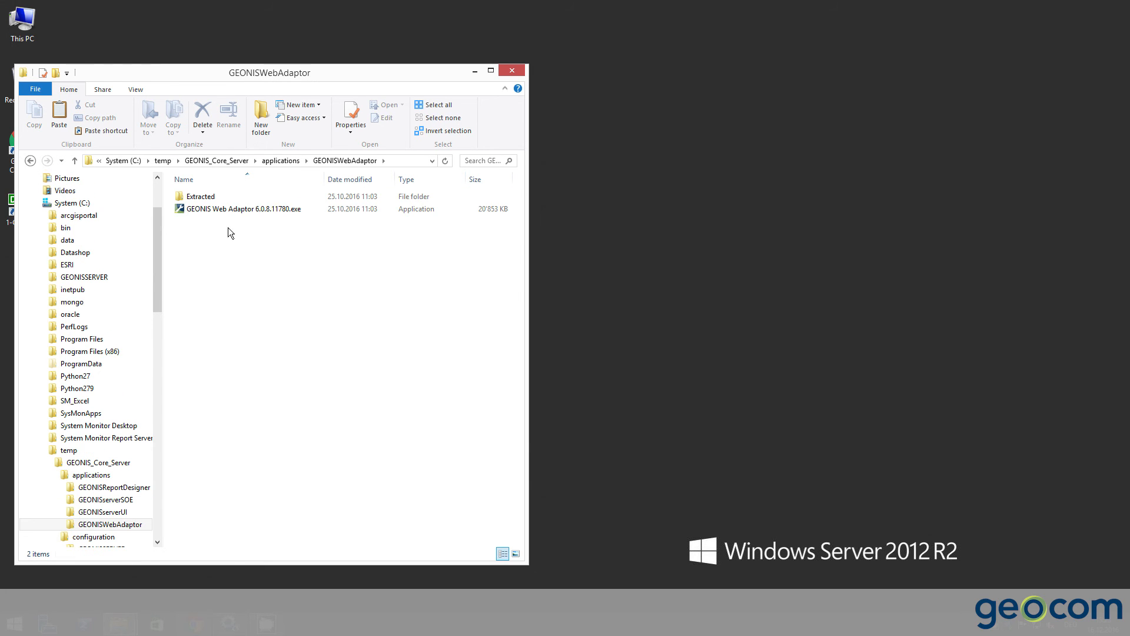
{"action": "double_click", "coordinate": [233, 210]}
{"action": "left_click", "coordinate": [678, 424]}
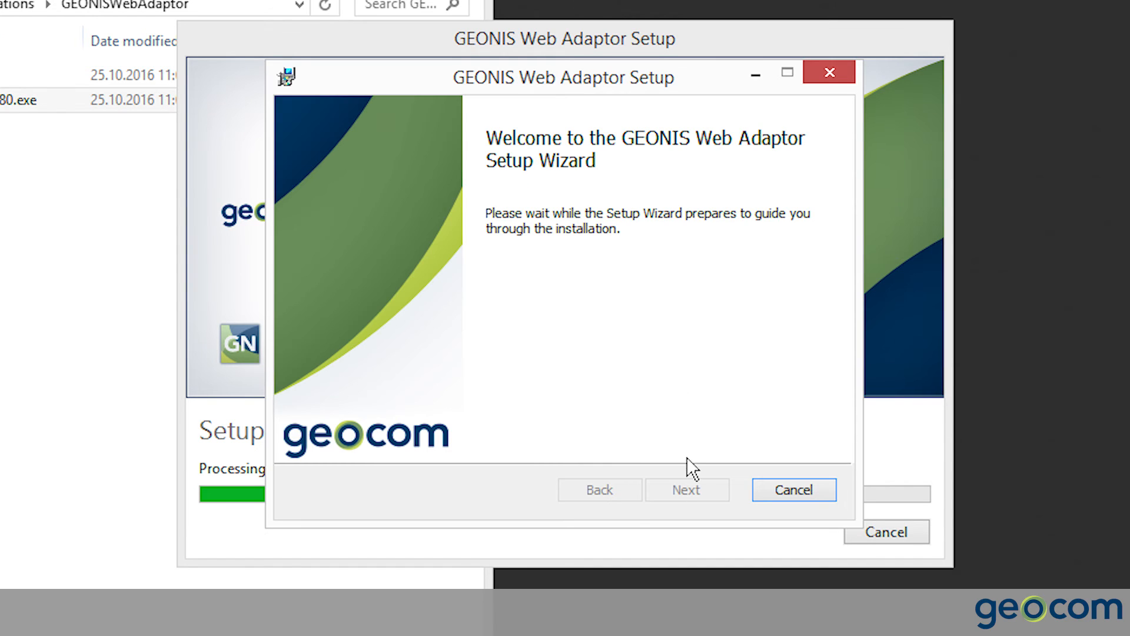
Complete the Web Adaptor setup without configuration files, keeping log folder D:\GEONISSERVER\Logs and destination C:\inetpub\wwwroot\GEONISwebadaptor\.
{"action": "left_click", "coordinate": [689, 493]}
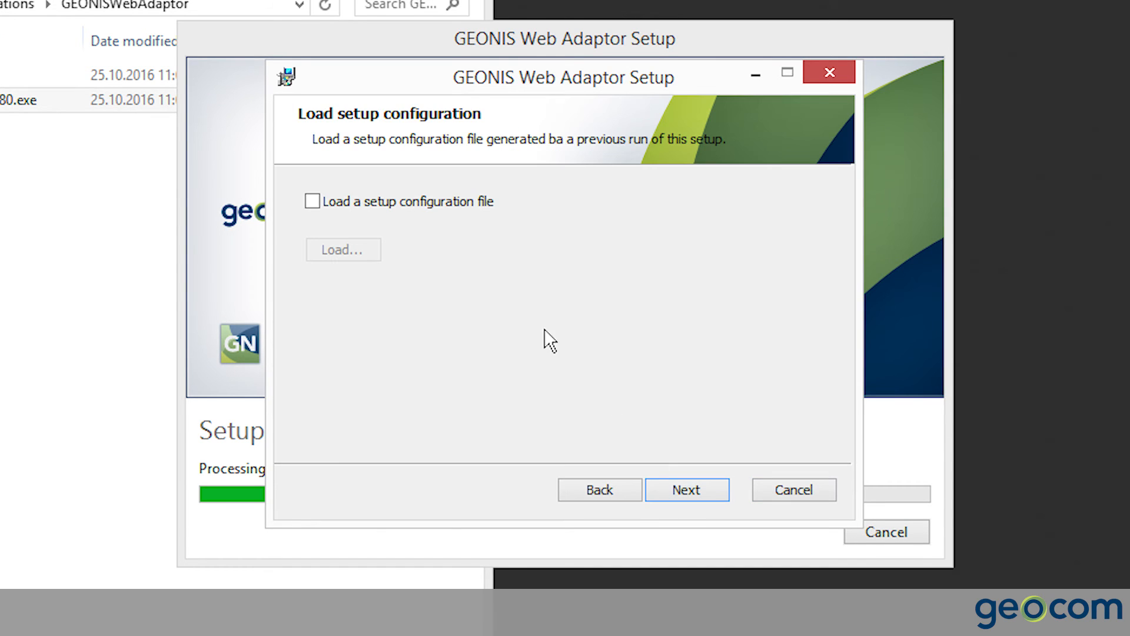
{"action": "left_click", "coordinate": [453, 203]}
{"action": "left_click", "coordinate": [429, 203]}
{"action": "left_click", "coordinate": [706, 493]}
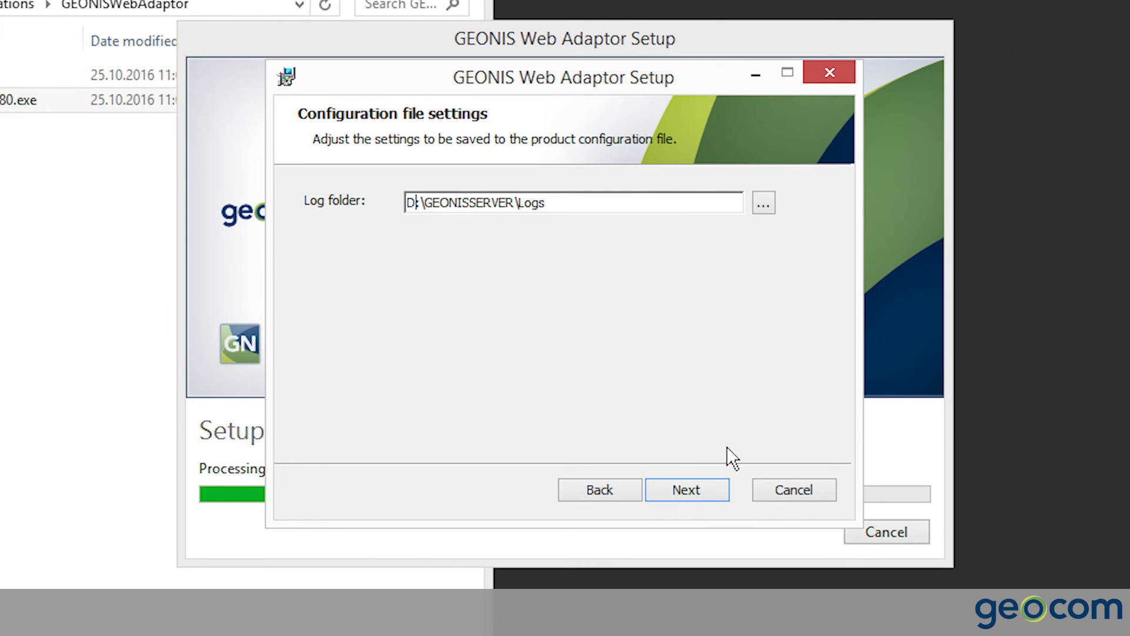
{"action": "left_click", "coordinate": [711, 492]}
{"action": "left_click", "coordinate": [714, 496]}
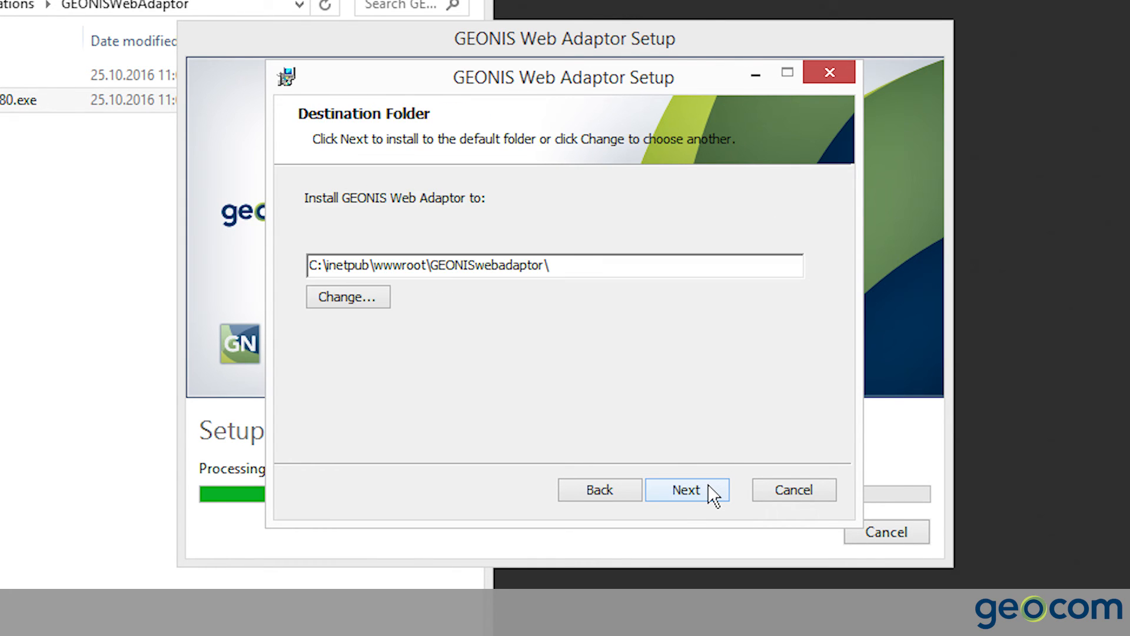
{"action": "left_click", "coordinate": [713, 496]}
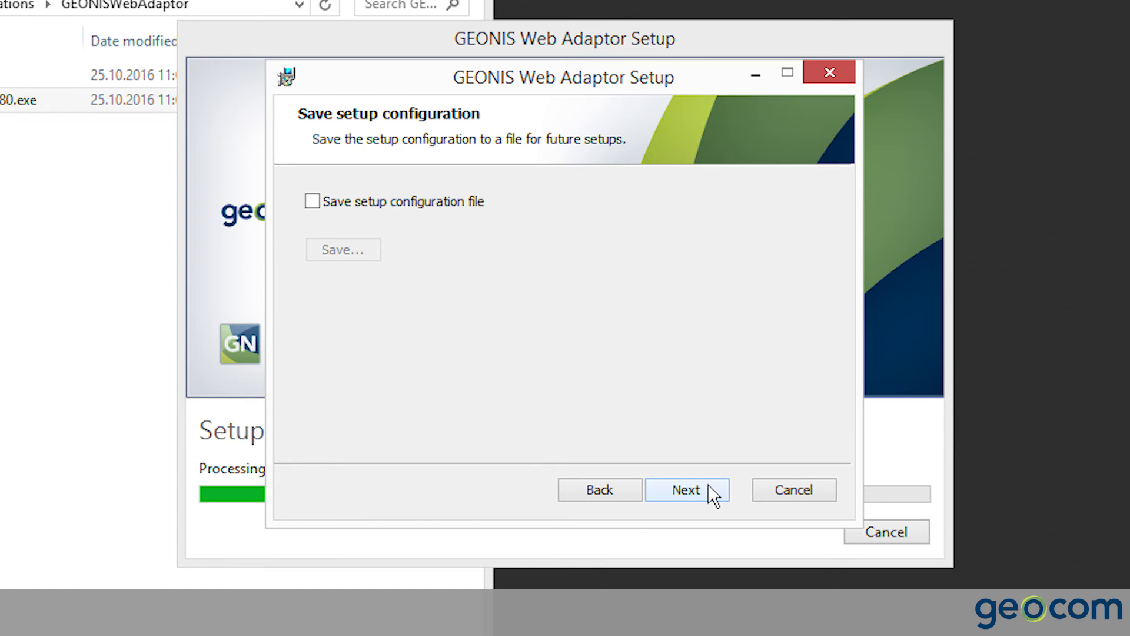
{"action": "left_click", "coordinate": [710, 488]}
{"action": "left_click", "coordinate": [710, 488]}
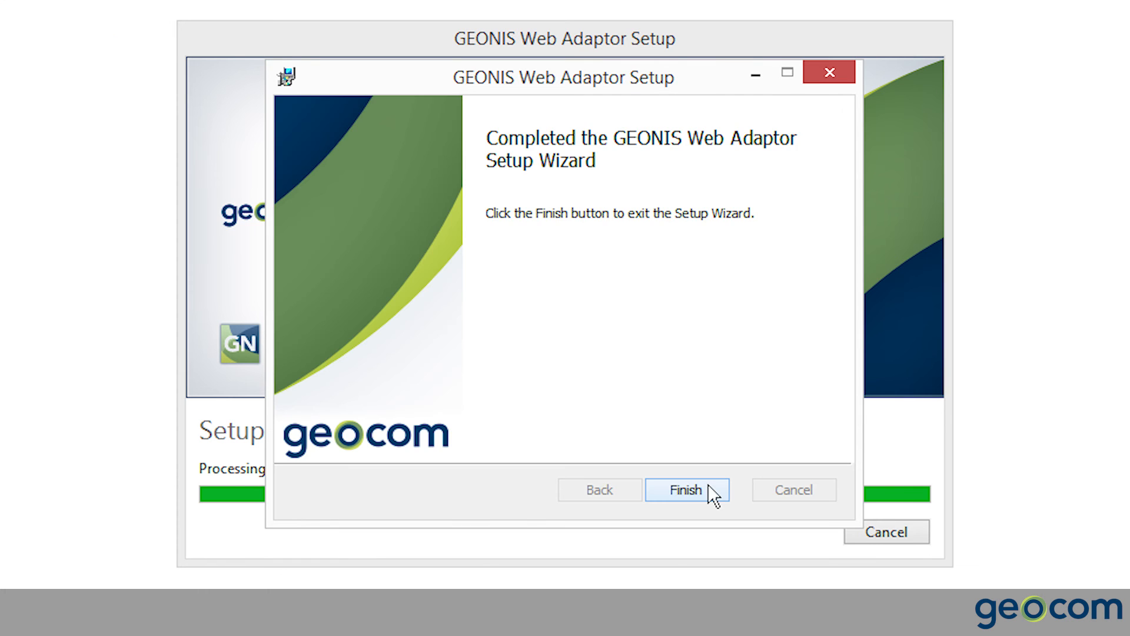
{"action": "left_click", "coordinate": [710, 493]}
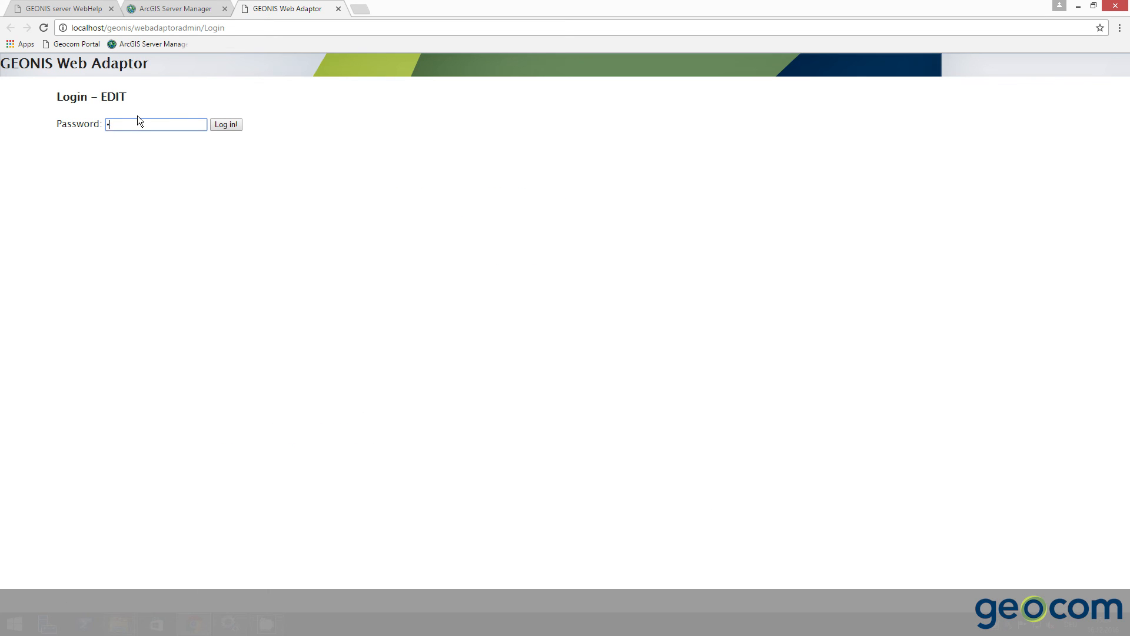
Log in to the GEONIS Web Adaptor administration with the password, then validate and save its configuration.
{"action": "key", "text": "Return"}
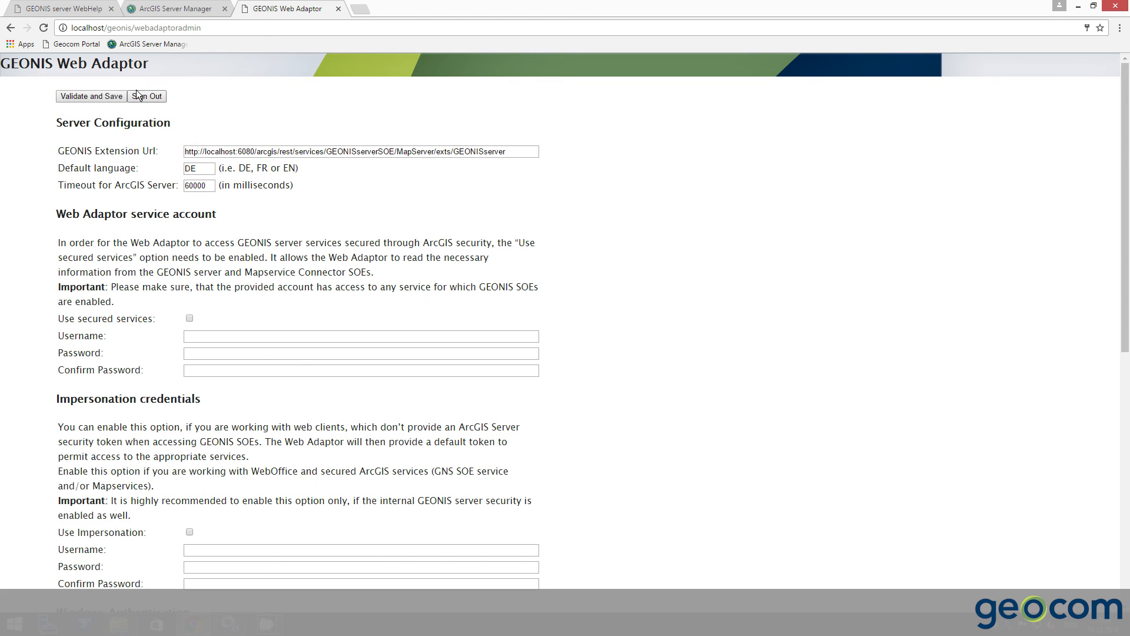
{"action": "left_click", "coordinate": [109, 97]}
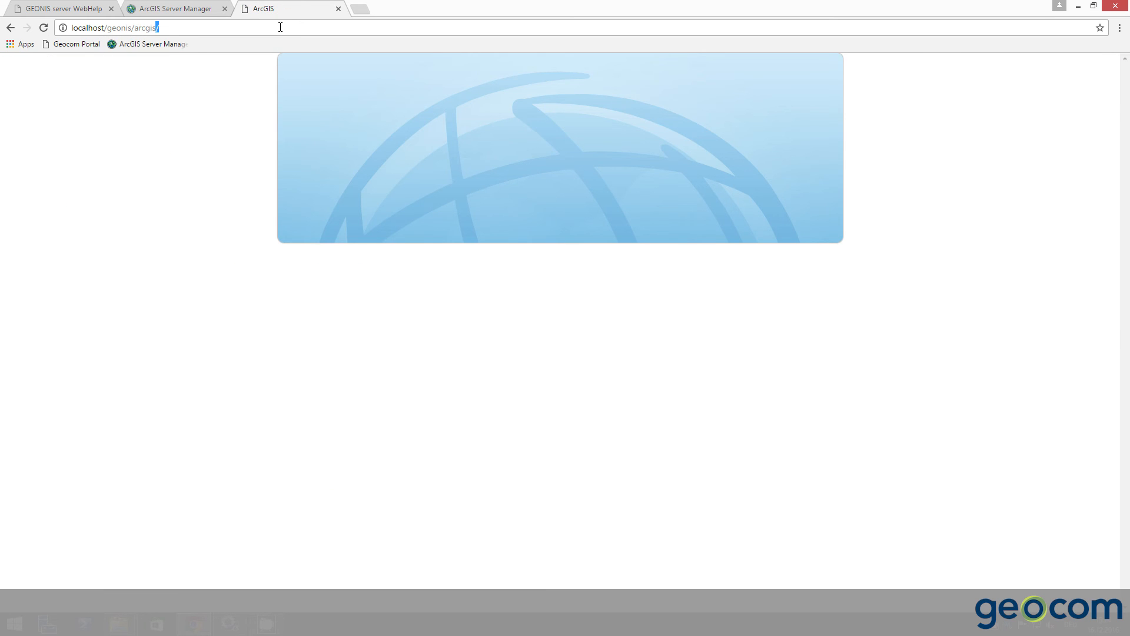
Open the ArcGIS REST Services Directory through the Web Adaptor at localhost/geonis/arcgis/rest.
{"action": "type", "text": "/rest"}
{"action": "key", "text": "Return"}
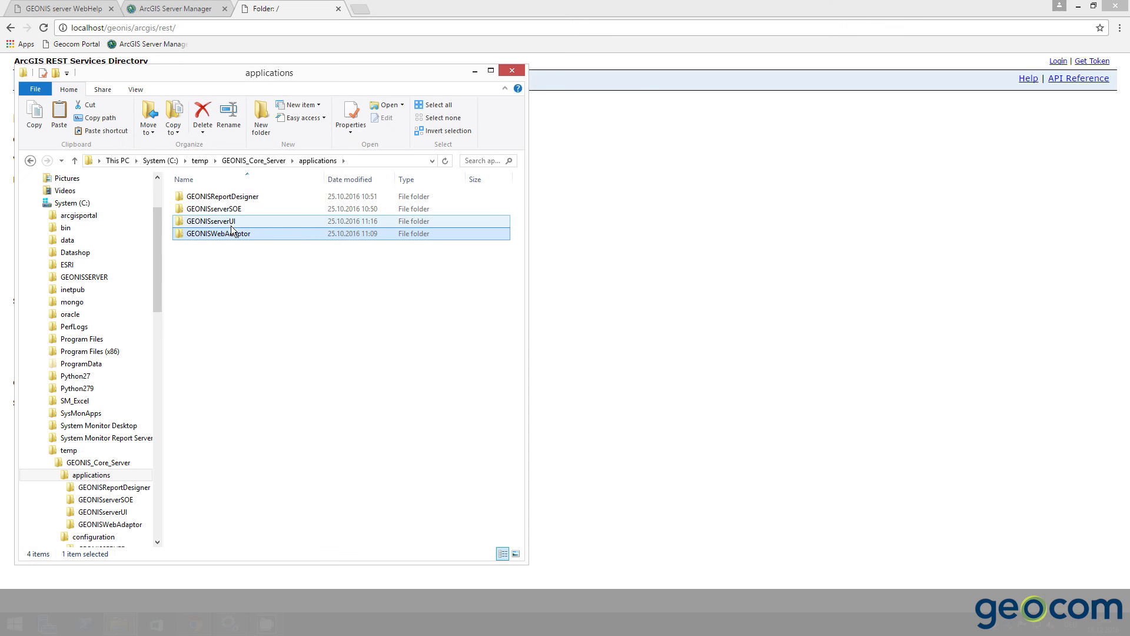
Run GEONIS server UI 6.0.8.11780.exe from the package's applications\GEONISserverUI folder and begin the installation.
{"action": "double_click", "coordinate": [234, 221]}
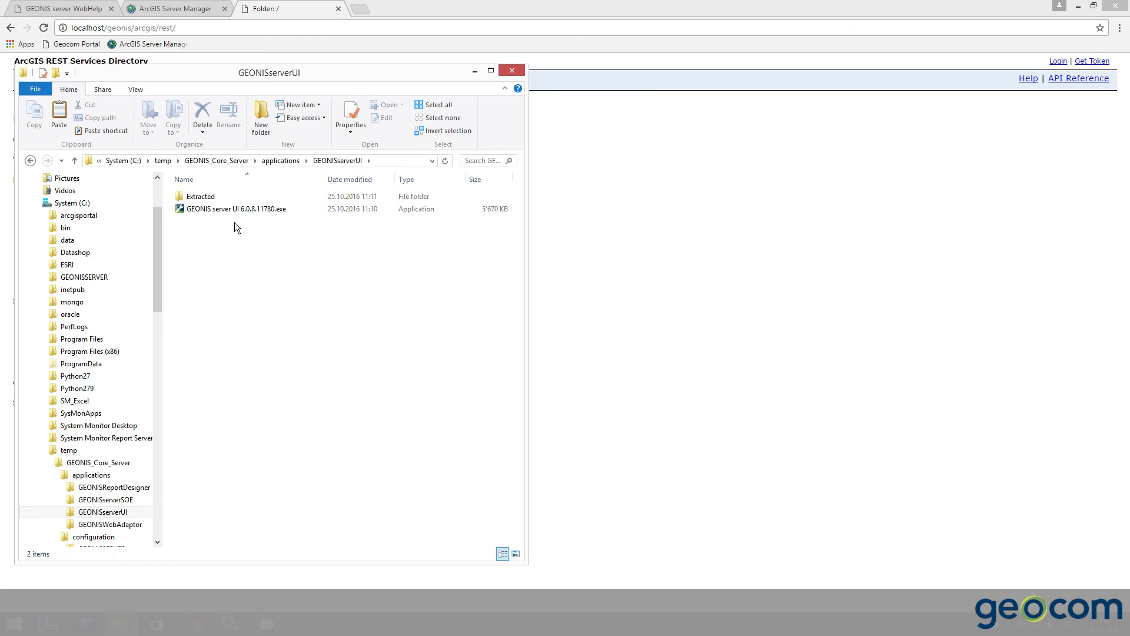
{"action": "left_click", "coordinate": [238, 210]}
{"action": "double_click", "coordinate": [238, 210]}
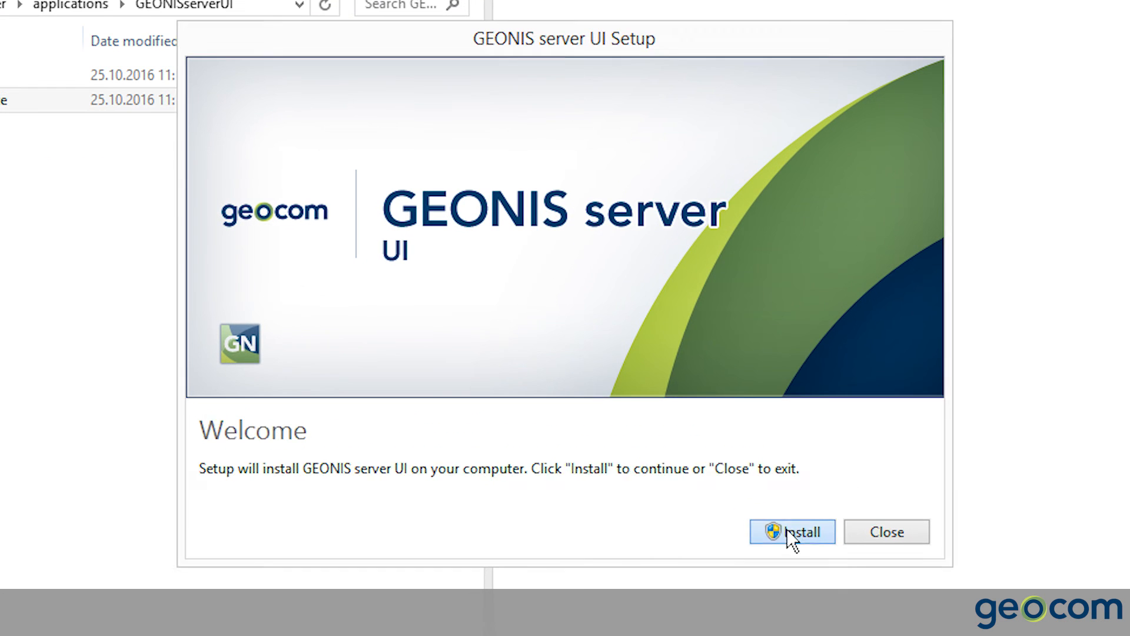
{"action": "left_click", "coordinate": [683, 423]}
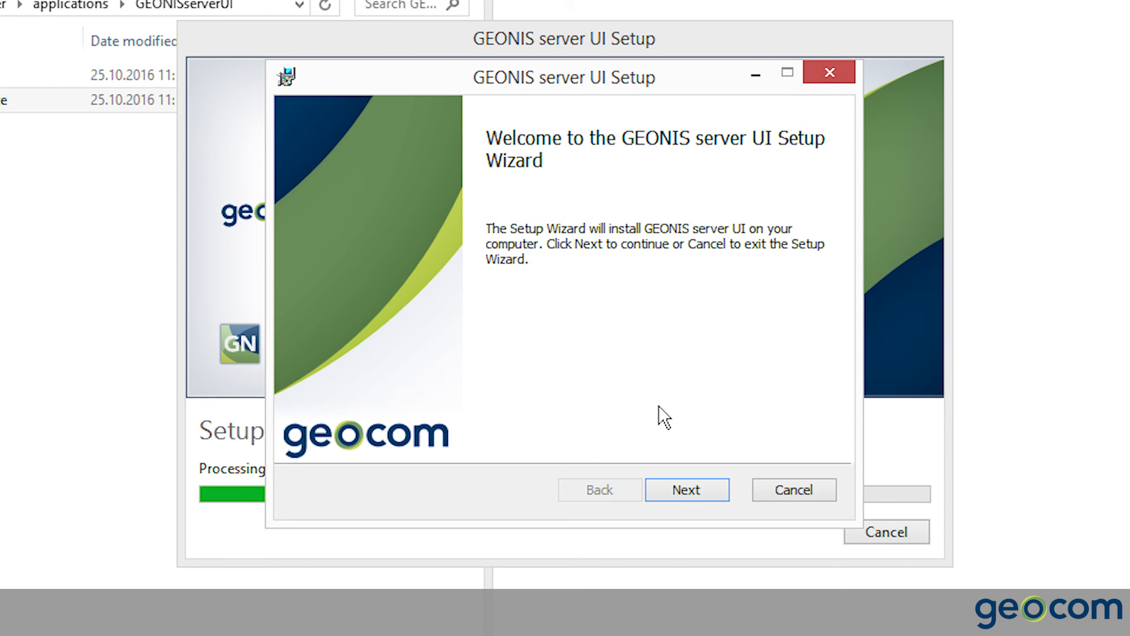
Accept the license agreement and go through the GEONIS server UI setup without loading or saving a configuration file.
{"action": "left_click", "coordinate": [693, 505]}
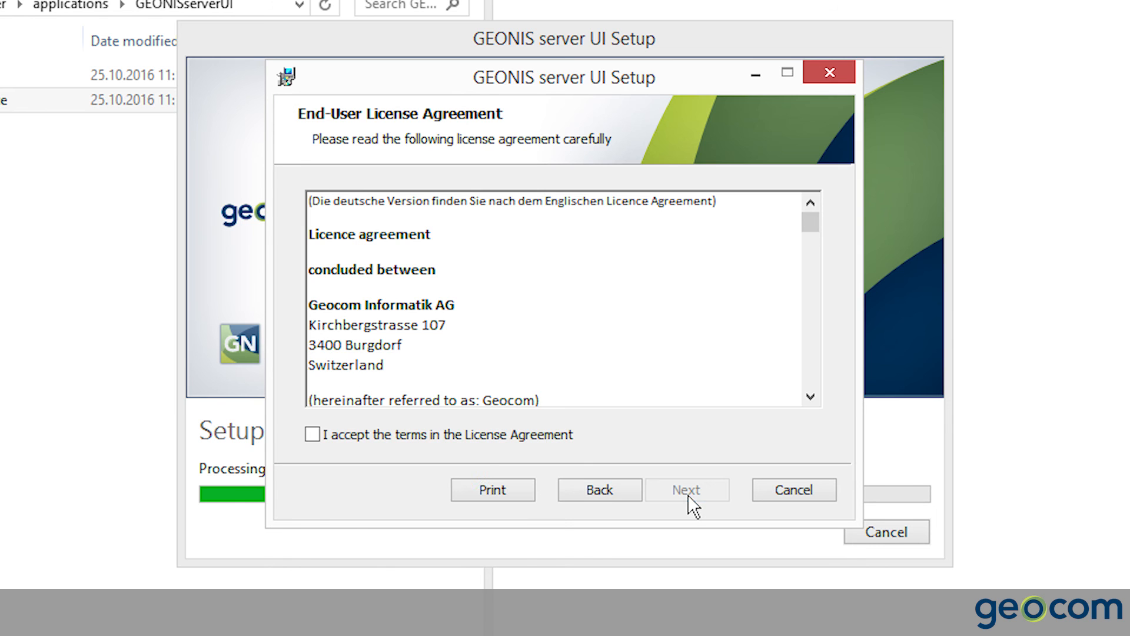
{"action": "left_click", "coordinate": [479, 440]}
{"action": "left_click", "coordinate": [687, 493]}
{"action": "left_click", "coordinate": [688, 490]}
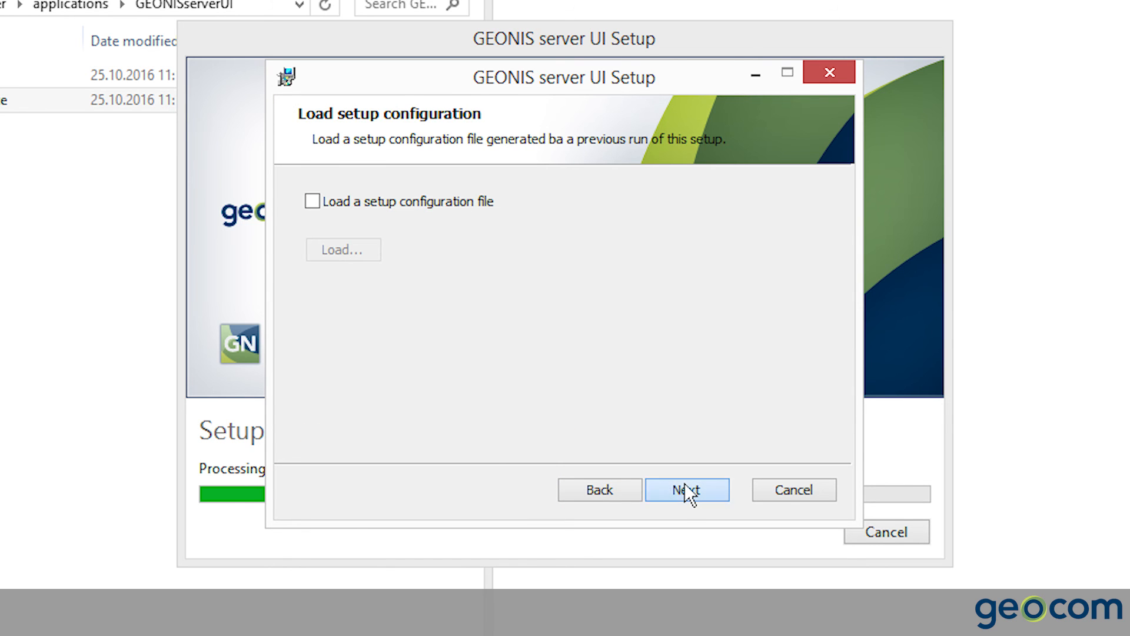
{"action": "left_click", "coordinate": [687, 490]}
{"action": "left_click", "coordinate": [688, 491]}
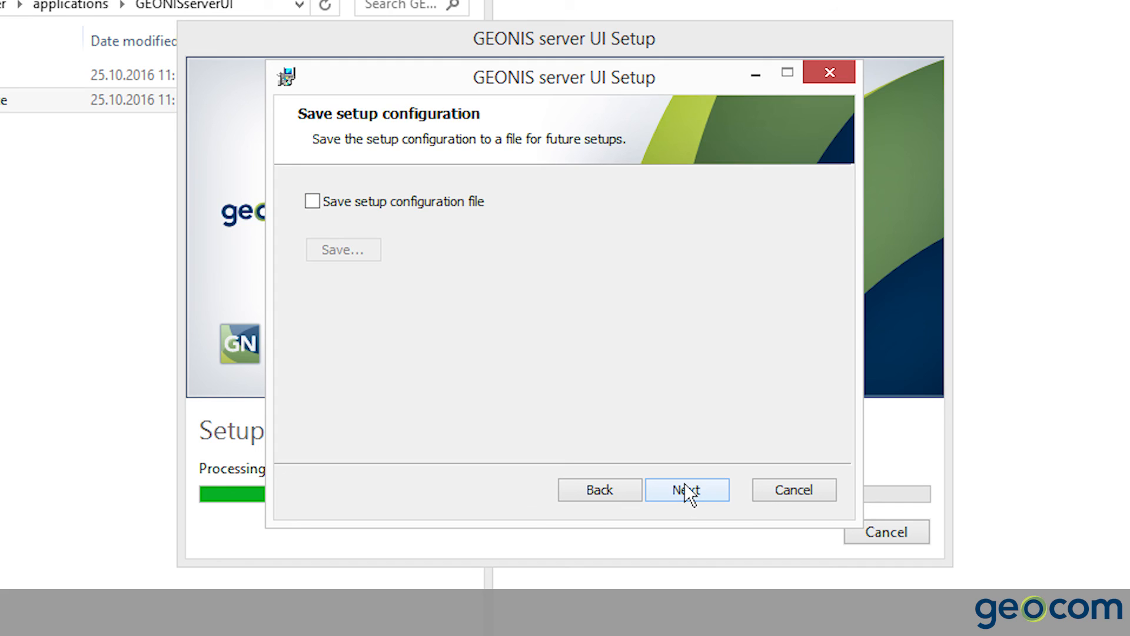
{"action": "left_click", "coordinate": [436, 204]}
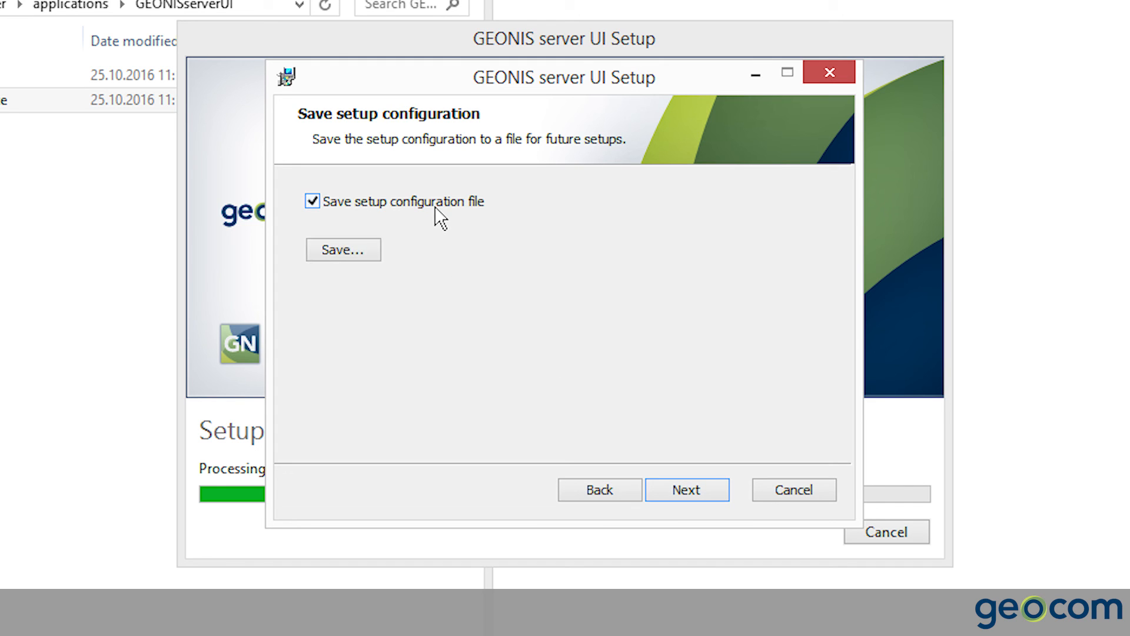
{"action": "left_click", "coordinate": [415, 202]}
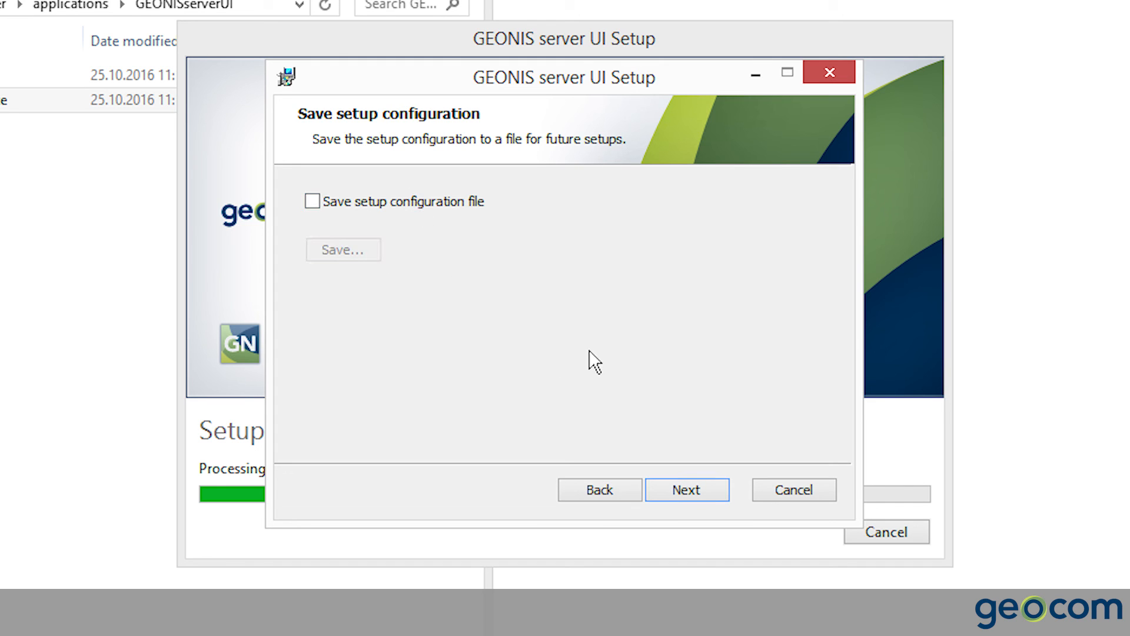
{"action": "left_click", "coordinate": [687, 491]}
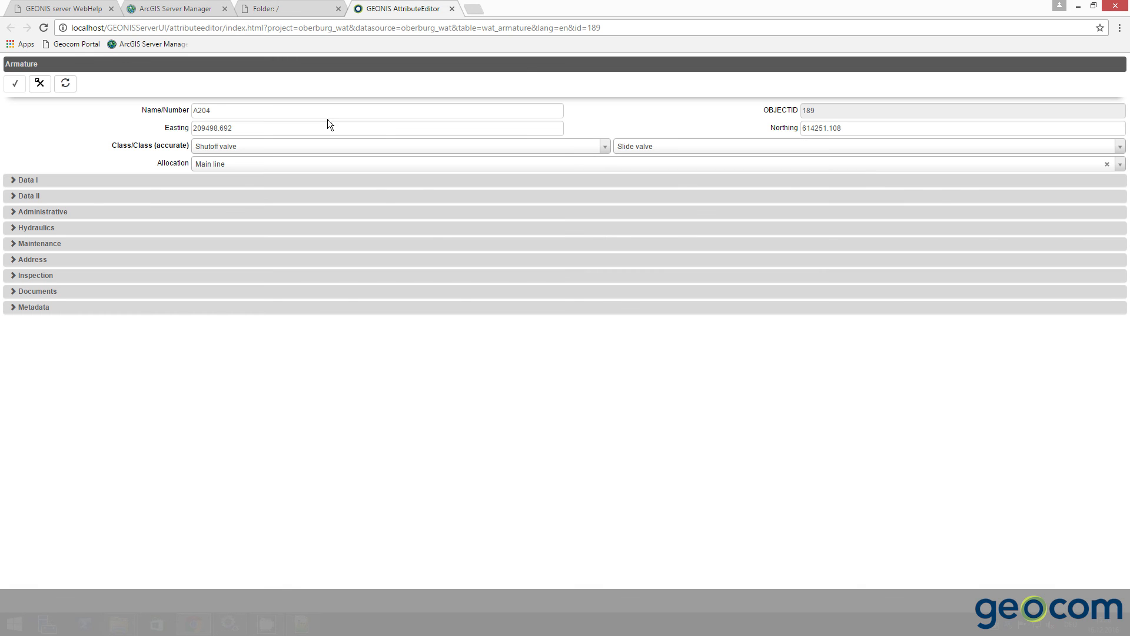
In GEONIS AttributeEditor, check the armature form's Class and Class (accurate) value lists and its Data I section.
{"action": "left_click", "coordinate": [312, 147]}
{"action": "left_click", "coordinate": [310, 145]}
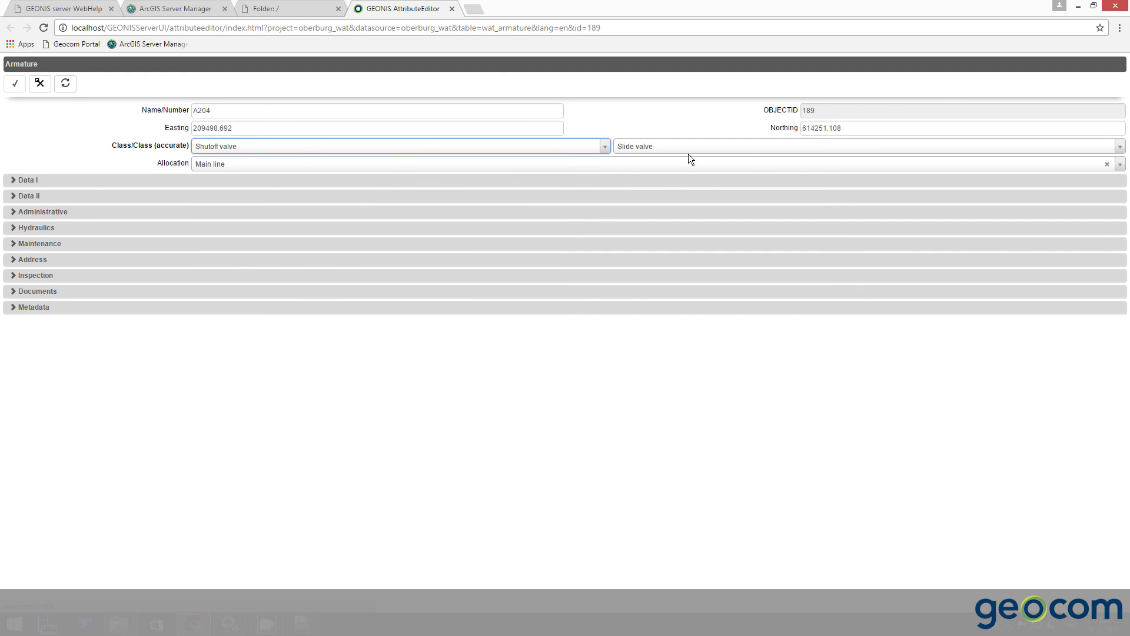
{"action": "left_click", "coordinate": [814, 147]}
{"action": "left_click", "coordinate": [812, 146]}
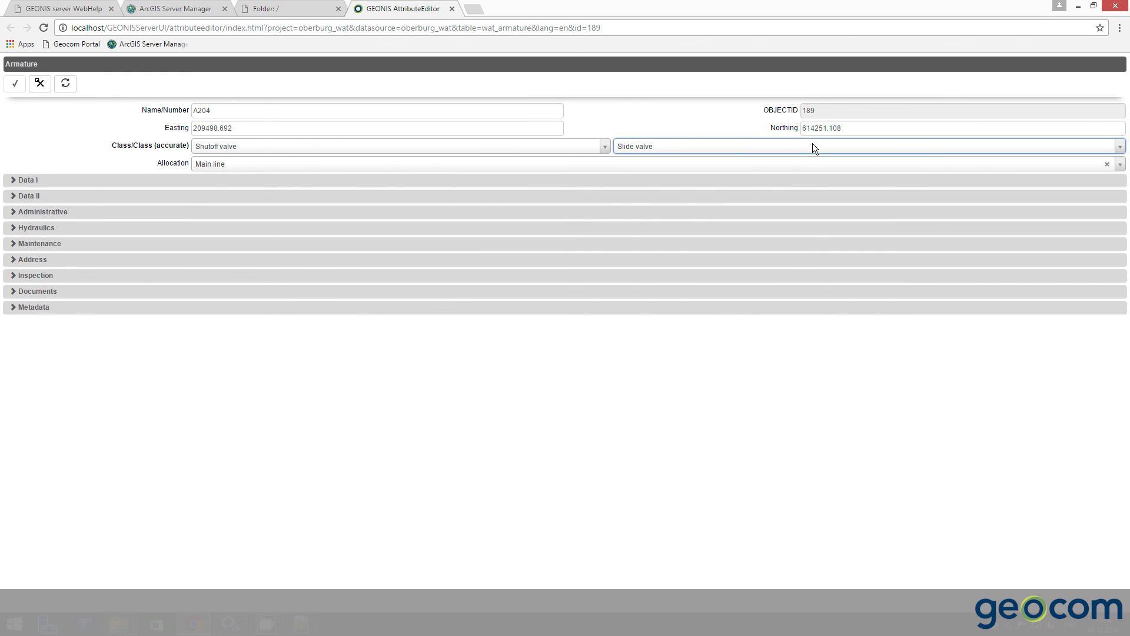
{"action": "left_click", "coordinate": [36, 185]}
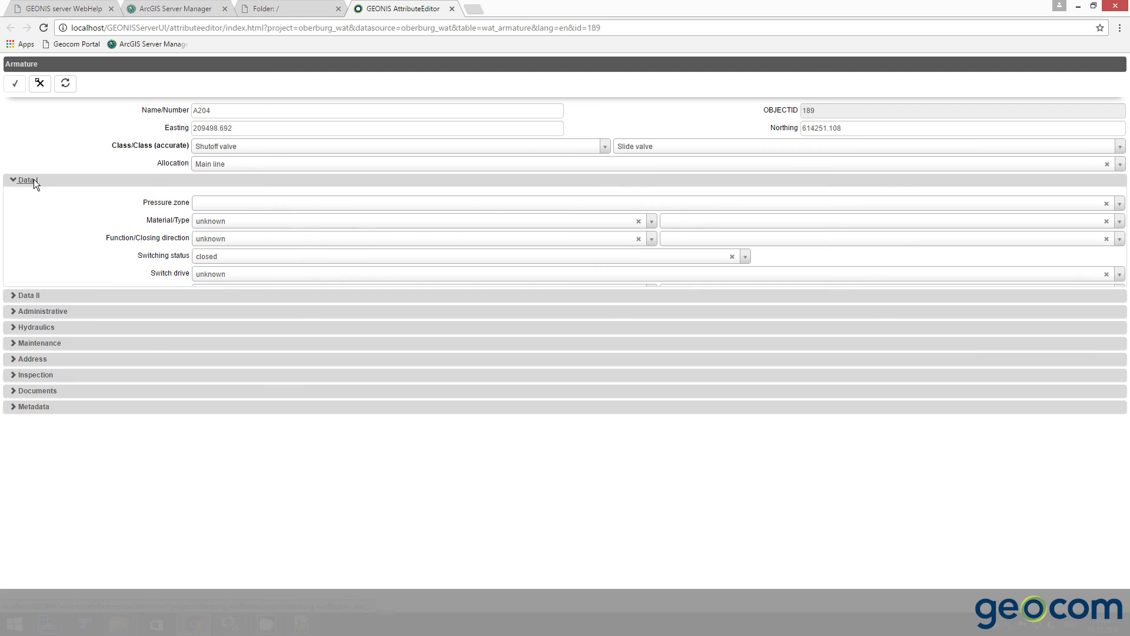
{"action": "left_click", "coordinate": [33, 179]}
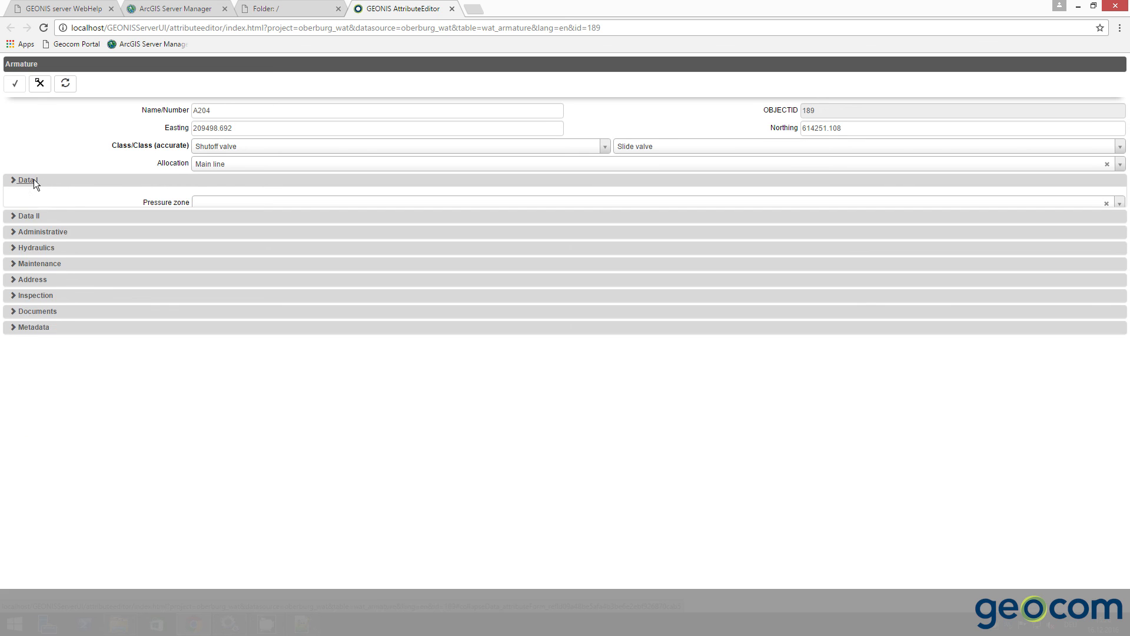